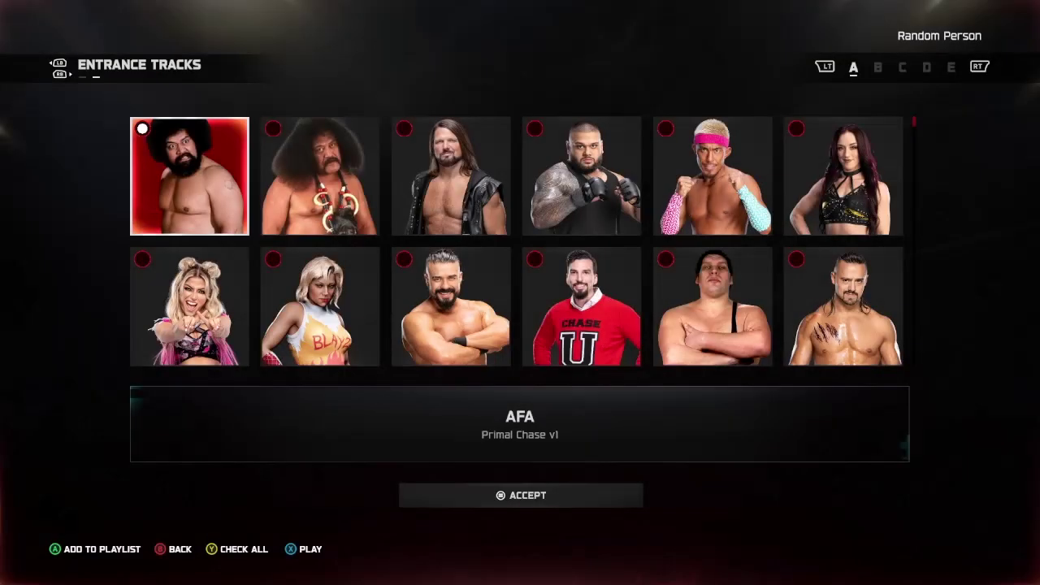
Step: Look through the wrestlers' entrance tracks from section A into section B
{"action": "key", "text": "Right"}
{"action": "key", "text": "Down"}
{"action": "key", "text": "Left"}
{"action": "key", "text": "Left"}
{"action": "key", "text": "Left"}
{"action": "key", "text": "Left"}
{"action": "key", "text": "Left"}
{"action": "key", "text": "Down"}
{"action": "key", "text": "Right"}
{"action": "key", "text": "Right"}
{"action": "key", "text": "Right"}
{"action": "key", "text": "Right"}
{"action": "key", "text": "Right"}
{"action": "key", "text": "Down"}
{"action": "key", "text": "Left"}
{"action": "key", "text": "Left"}
{"action": "key", "text": "Left"}
{"action": "key", "text": "Left"}
{"action": "key", "text": "Left"}
{"action": "key", "text": "Down"}
{"action": "key", "text": "Right"}
{"action": "key", "text": "Right"}
{"action": "key", "text": "Right"}
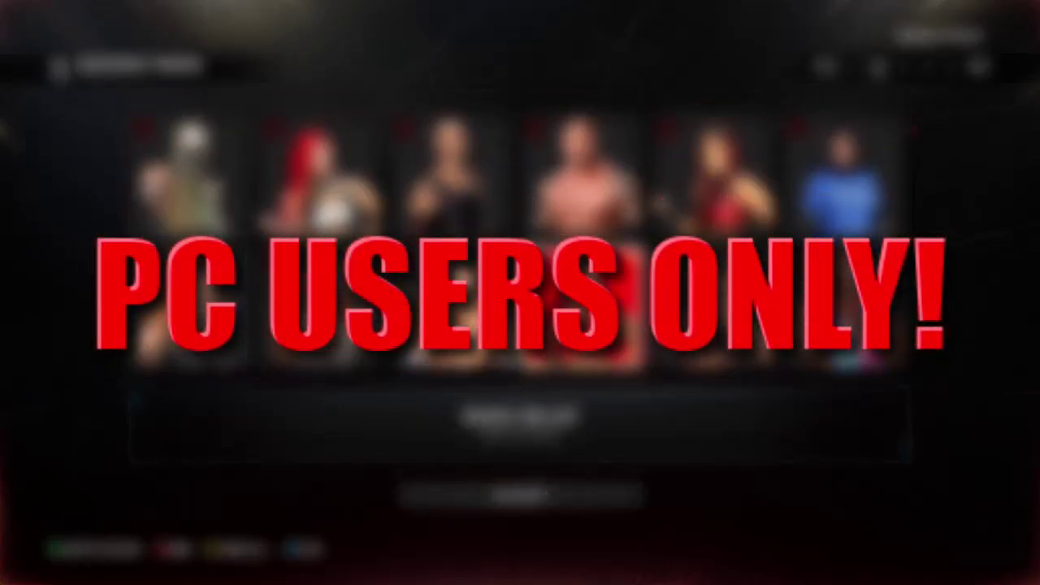
{"action": "key", "text": "Right"}
{"action": "key", "text": "Right"}
{"action": "key", "text": "Down"}
{"action": "key", "text": "Left"}
{"action": "key", "text": "Left"}
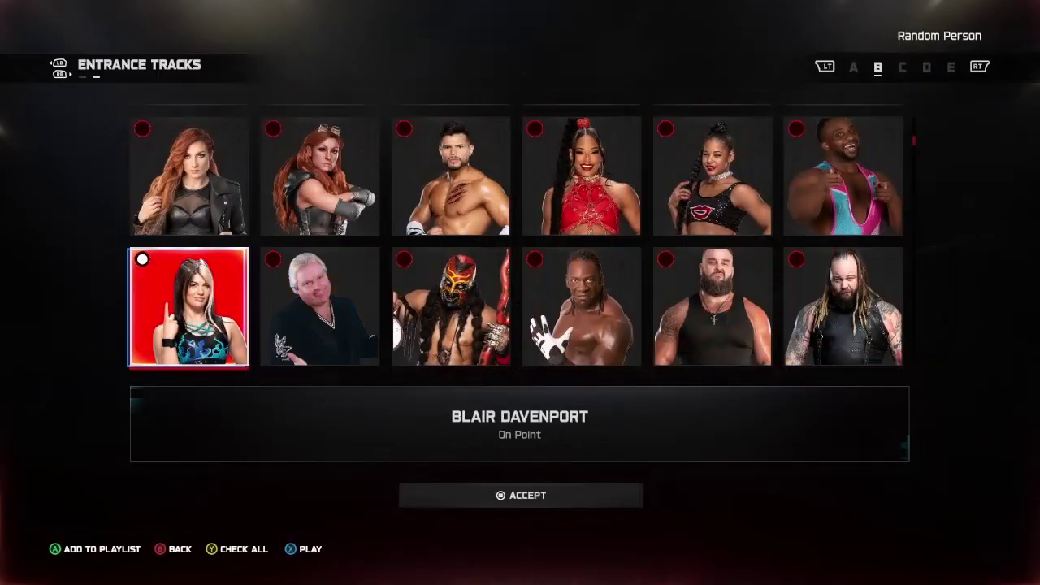
{"action": "key", "text": "Down"}
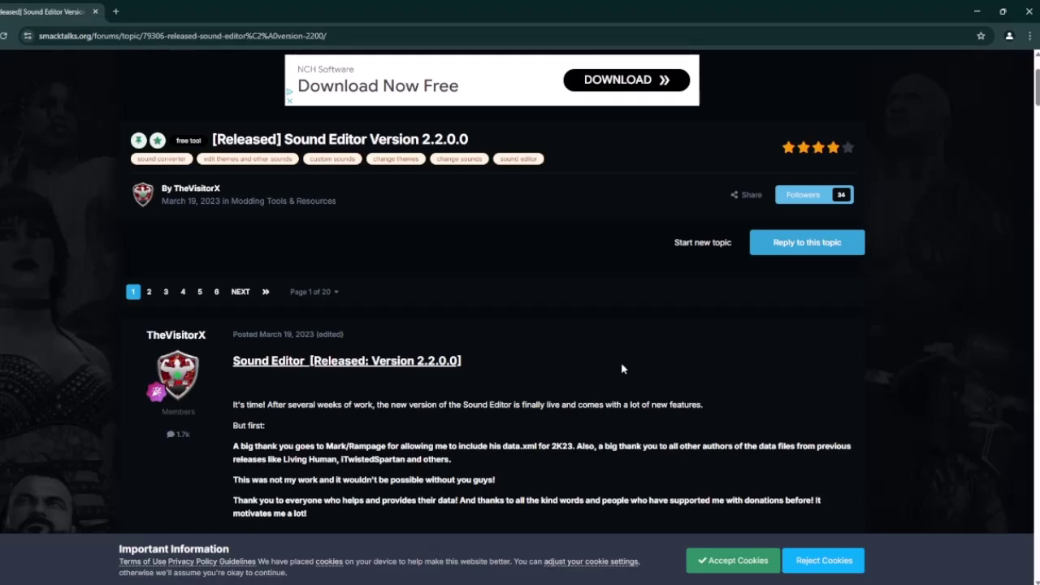
Step: Reveal the Download (installer) contents in the Sound Editor forum post and download setup_sound_editor.exe from Google Drive despite the scan warning
{"action": "scroll", "coordinate": [545, 325], "scroll_direction": "down", "scroll_amount": 15}
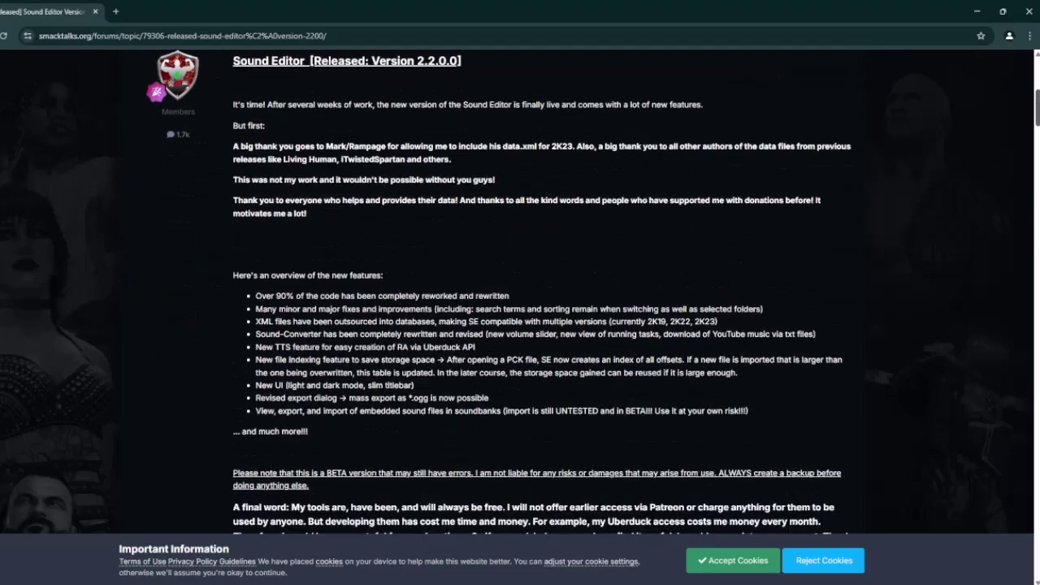
{"action": "scroll", "coordinate": [544, 325], "scroll_direction": "up", "scroll_amount": 1}
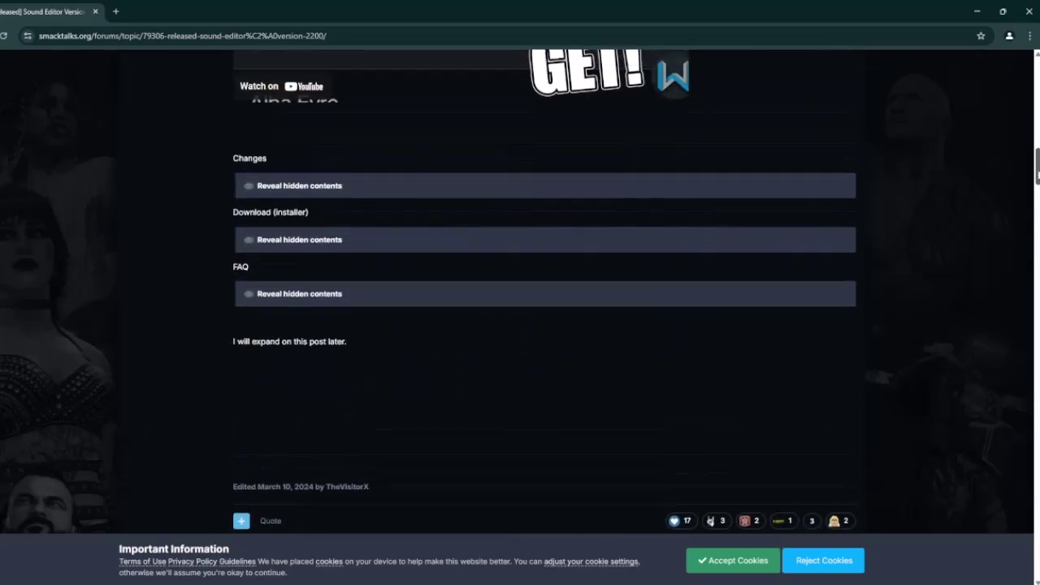
{"action": "left_click", "coordinate": [251, 241]}
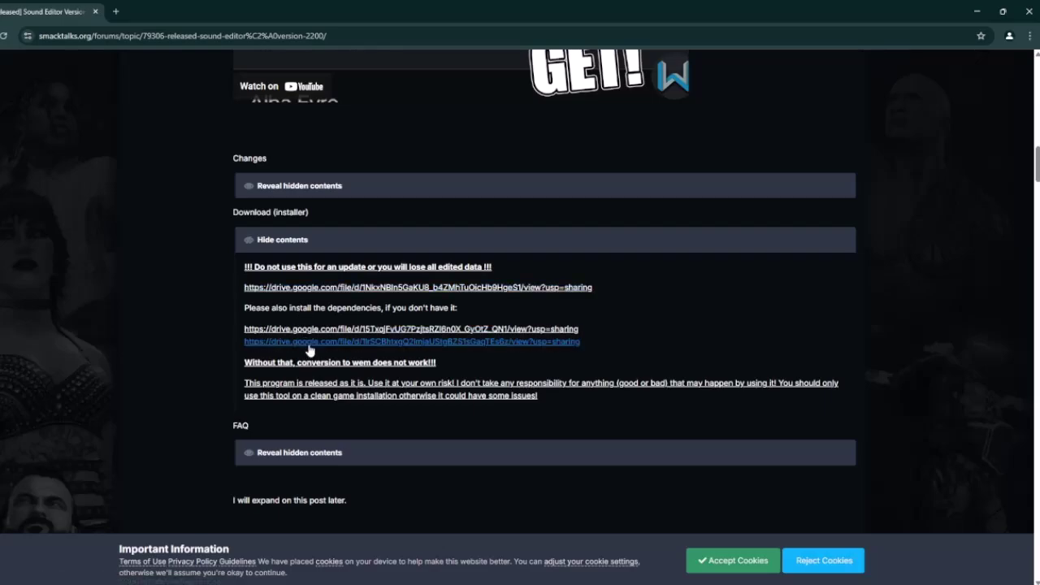
{"action": "left_click", "coordinate": [338, 288]}
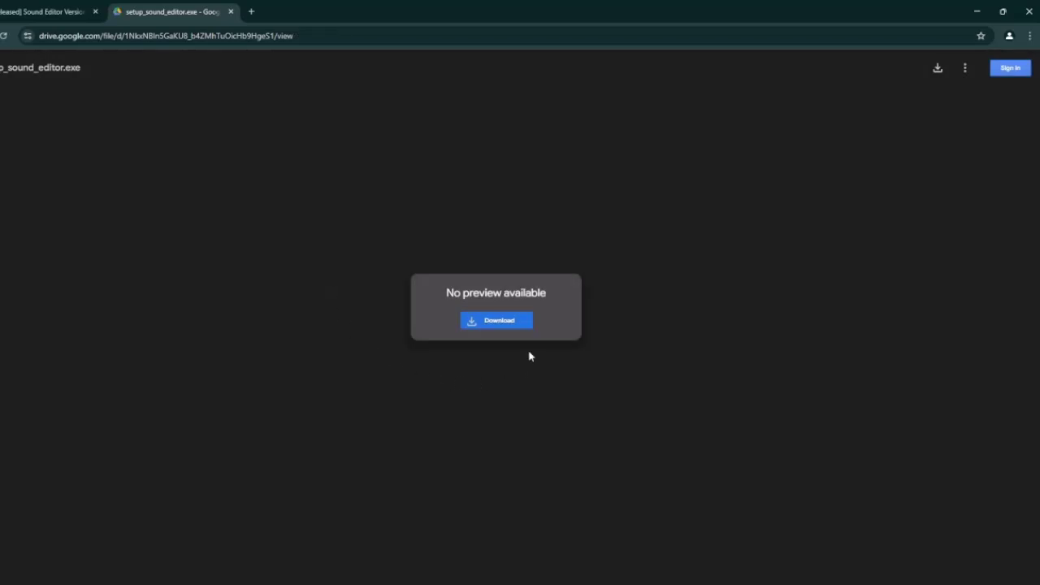
{"action": "left_click", "coordinate": [512, 326]}
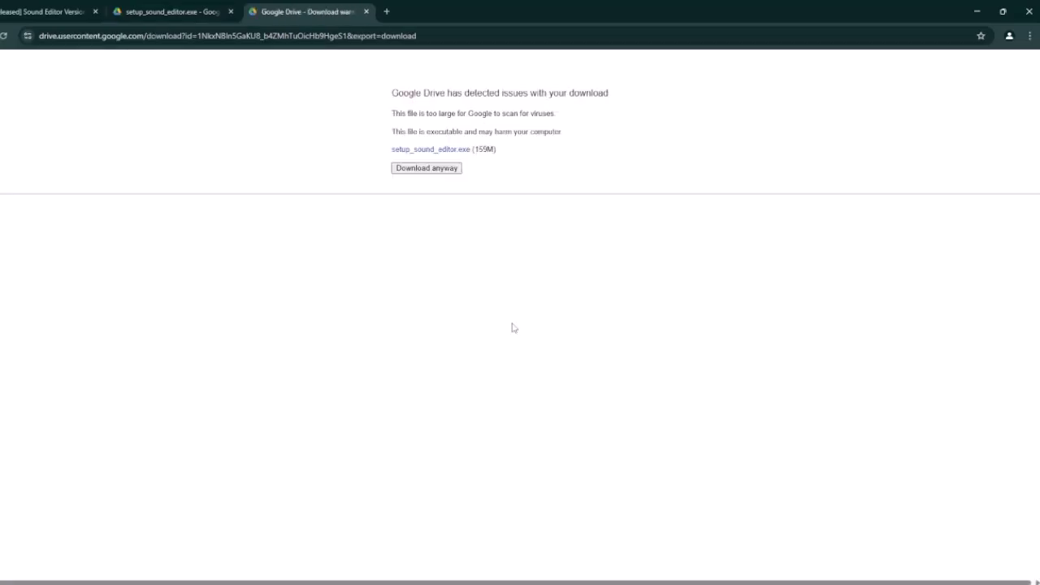
{"action": "left_click", "coordinate": [439, 171]}
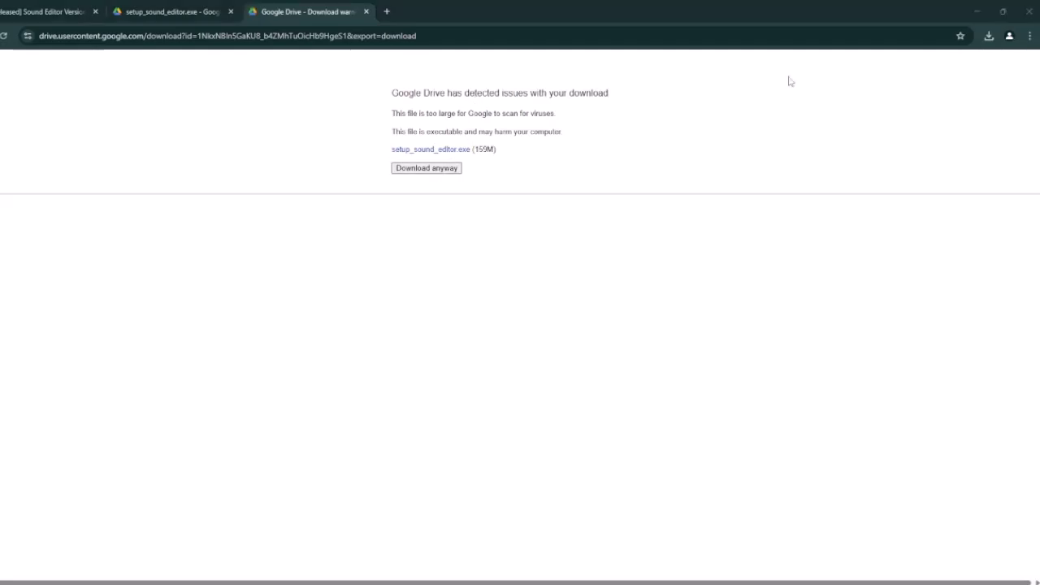
Step: Run setup_sound_editor from the Downloads folder and allow it past the SmartScreen protection
{"action": "key", "text": "super+e"}
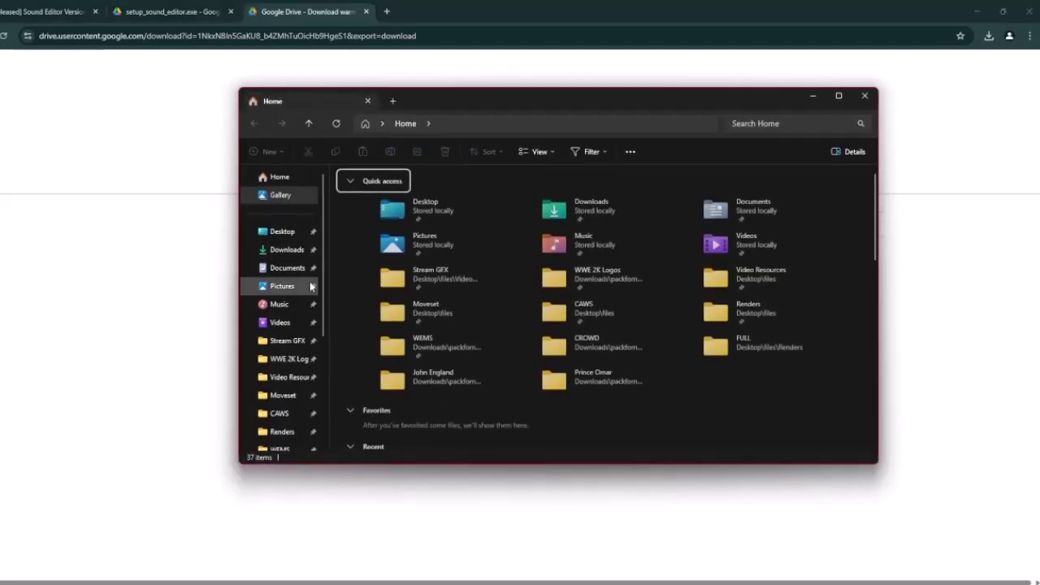
{"action": "left_click", "coordinate": [286, 257]}
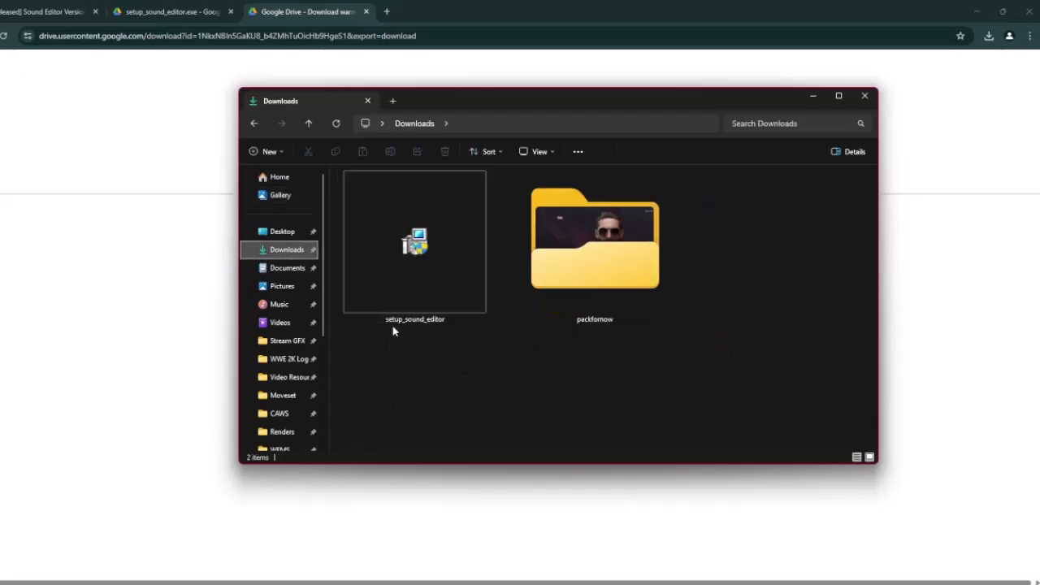
{"action": "double_click", "coordinate": [426, 281]}
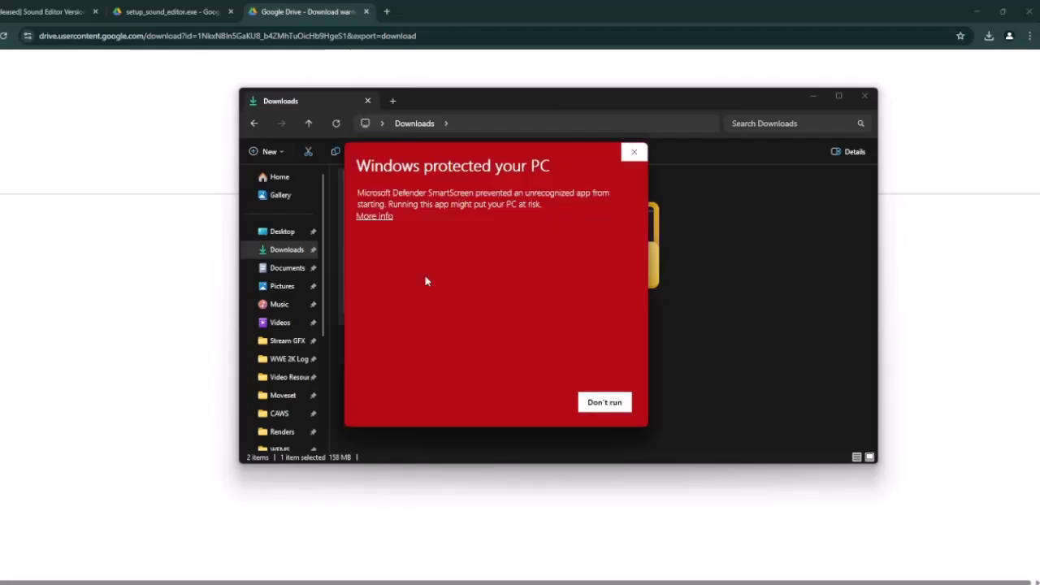
{"action": "left_click", "coordinate": [376, 216]}
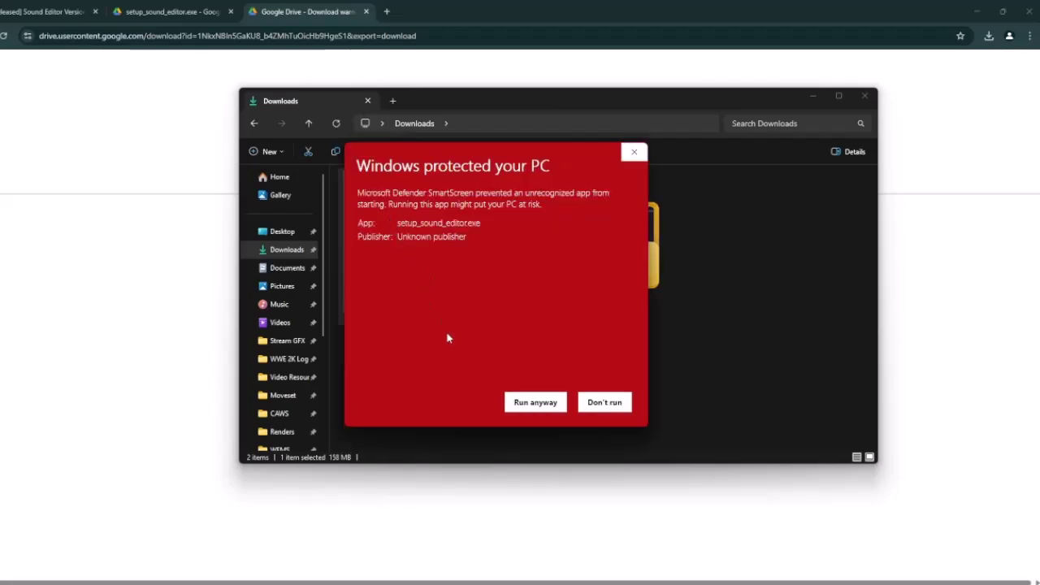
{"action": "left_click", "coordinate": [536, 402]}
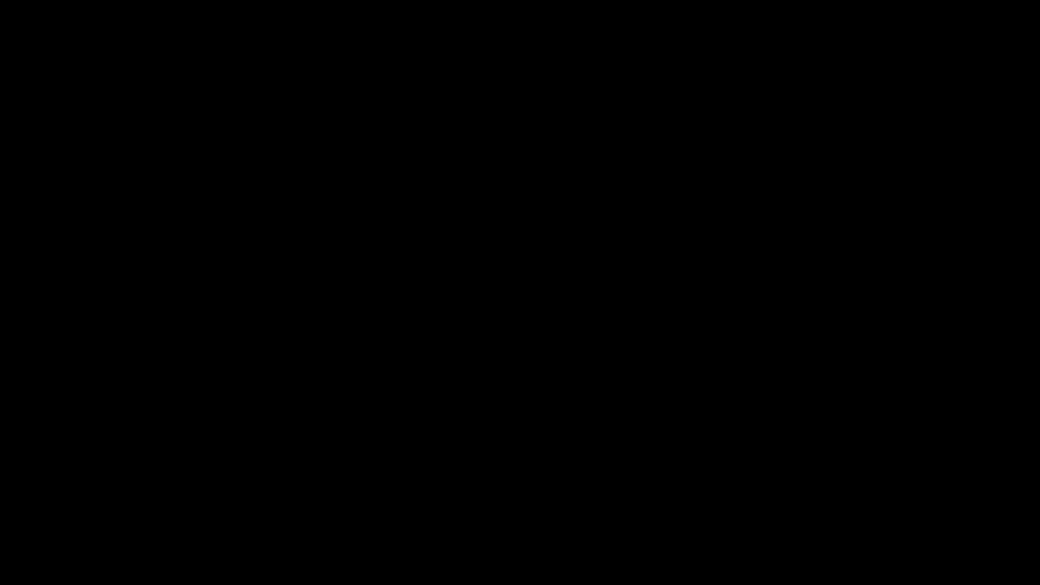
Step: Accept the license agreement and install Sound Editor in the proposed folder with a desktop icon and start menu folder
{"action": "left_click", "coordinate": [472, 399]}
{"action": "left_click", "coordinate": [552, 404]}
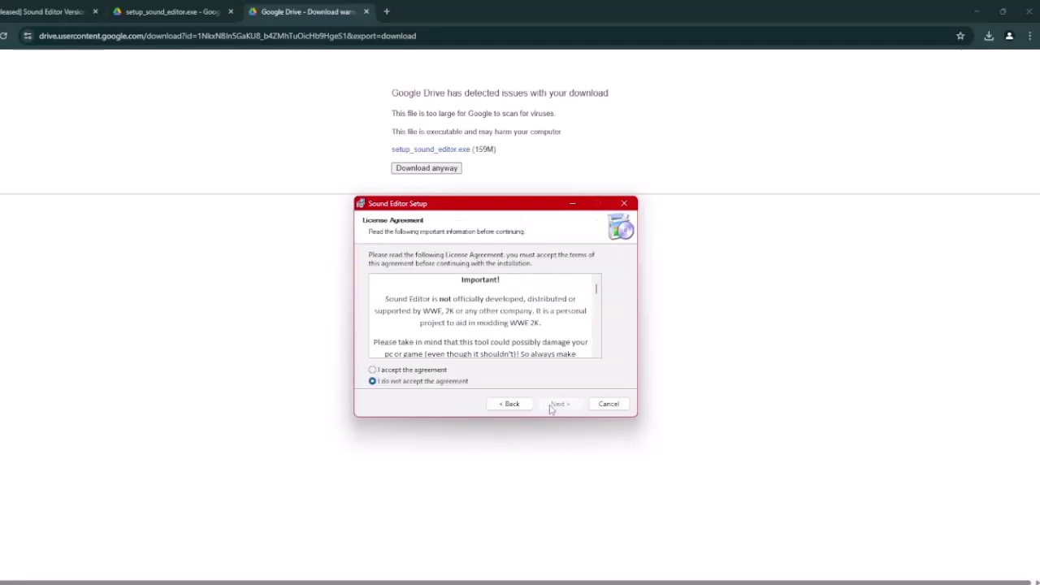
{"action": "left_click", "coordinate": [391, 372]}
{"action": "left_click", "coordinate": [560, 404]}
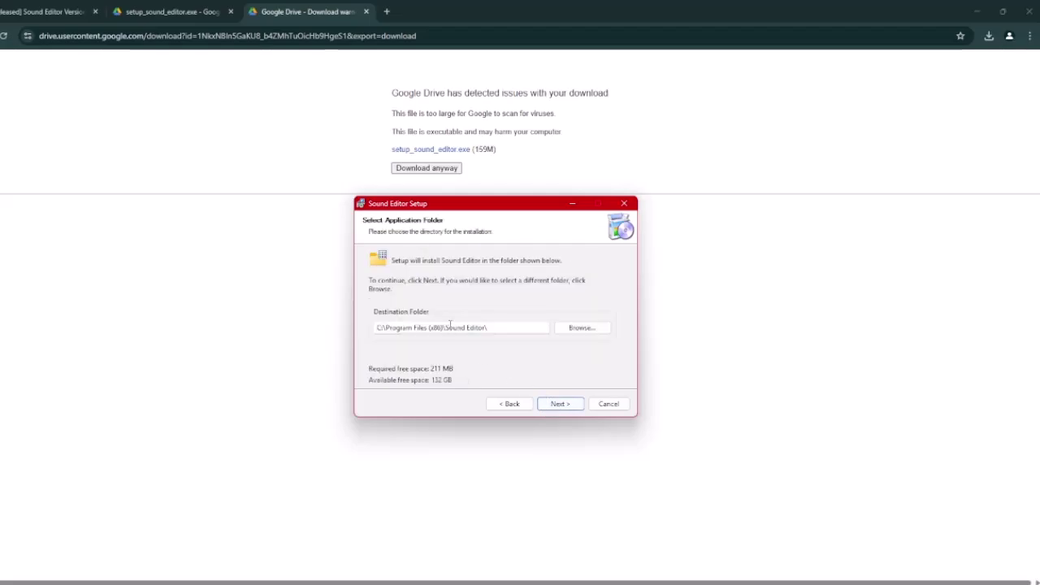
{"action": "left_click", "coordinate": [559, 404]}
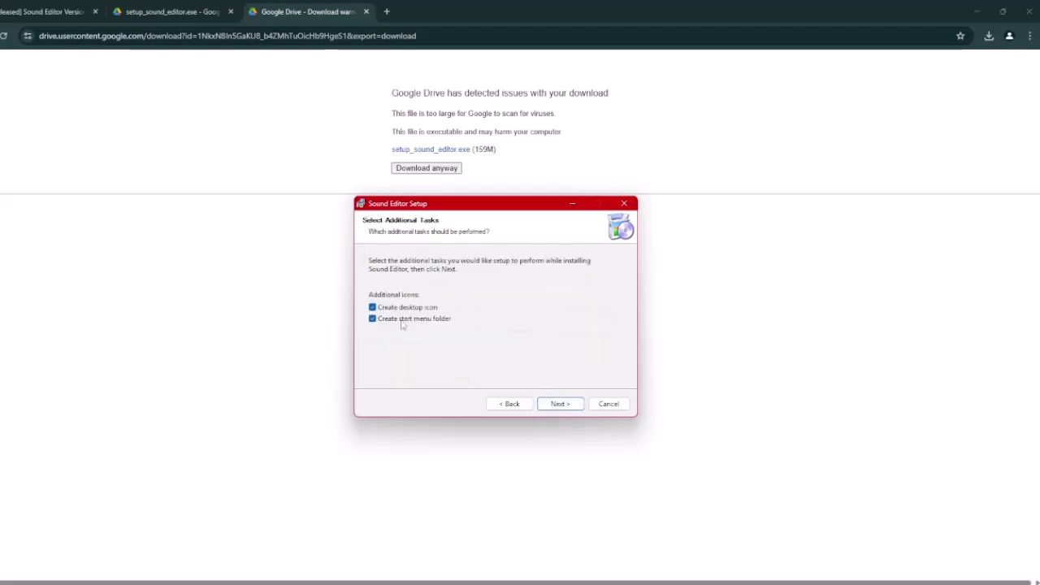
{"action": "left_click", "coordinate": [543, 404]}
{"action": "left_click", "coordinate": [558, 403]}
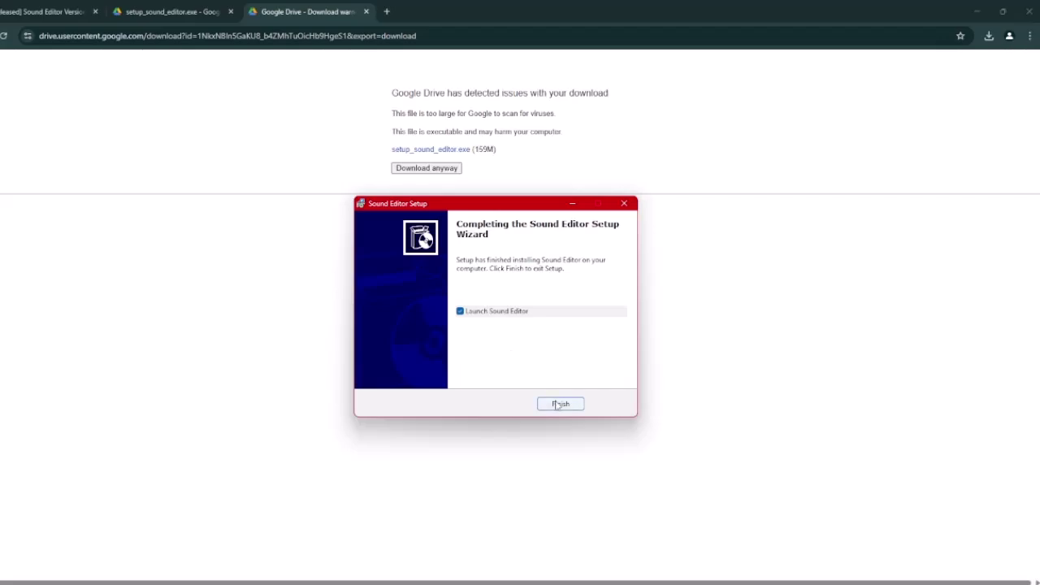
Step: Finish the setup with Launch Sound Editor enabled and update the program to version 2.2.0.0
{"action": "left_click", "coordinate": [560, 404]}
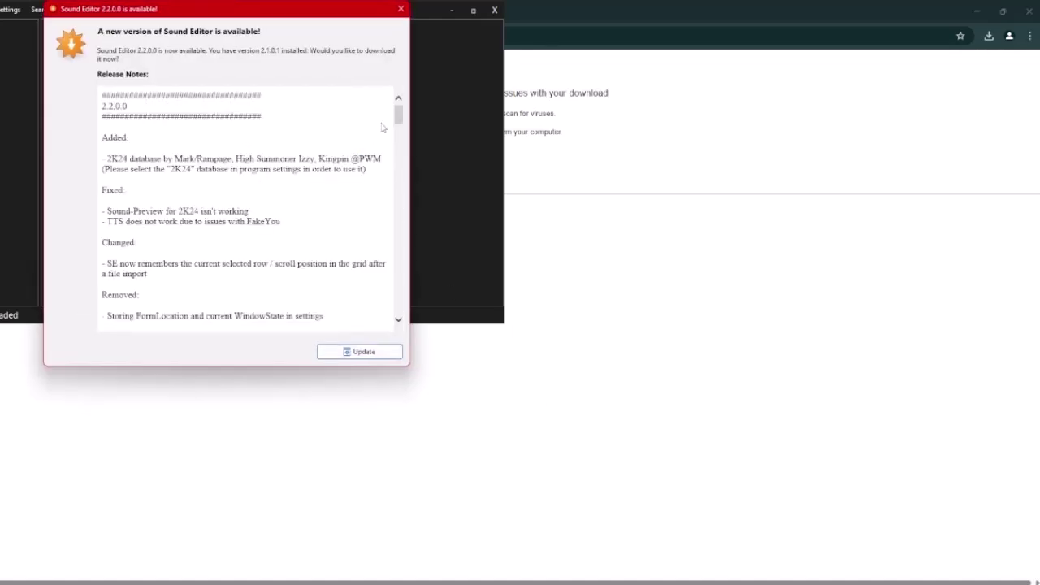
{"action": "left_click_drag", "start_coordinate": [397, 117], "coordinate": [402, 134]}
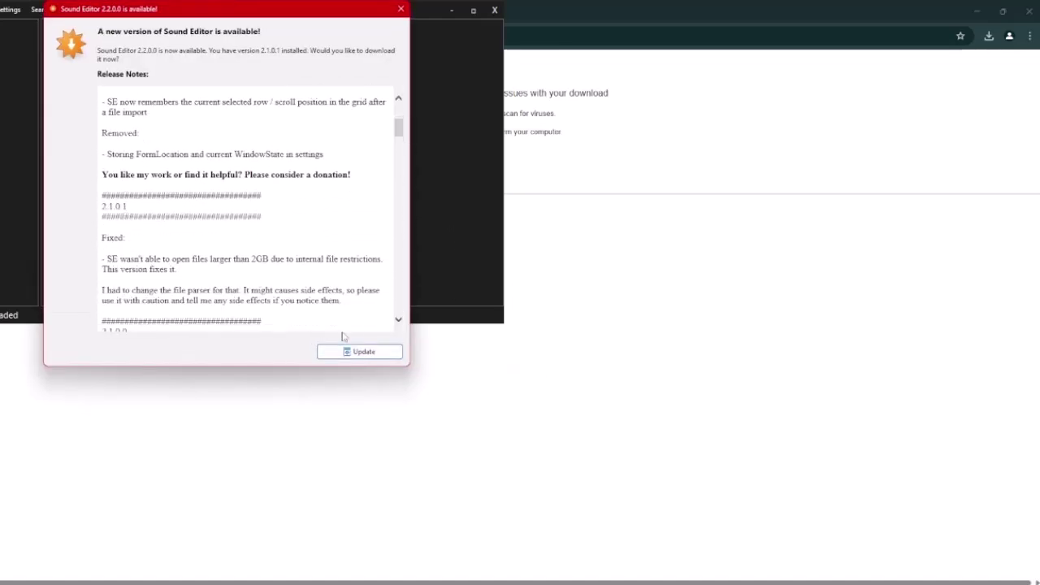
{"action": "left_click", "coordinate": [358, 351]}
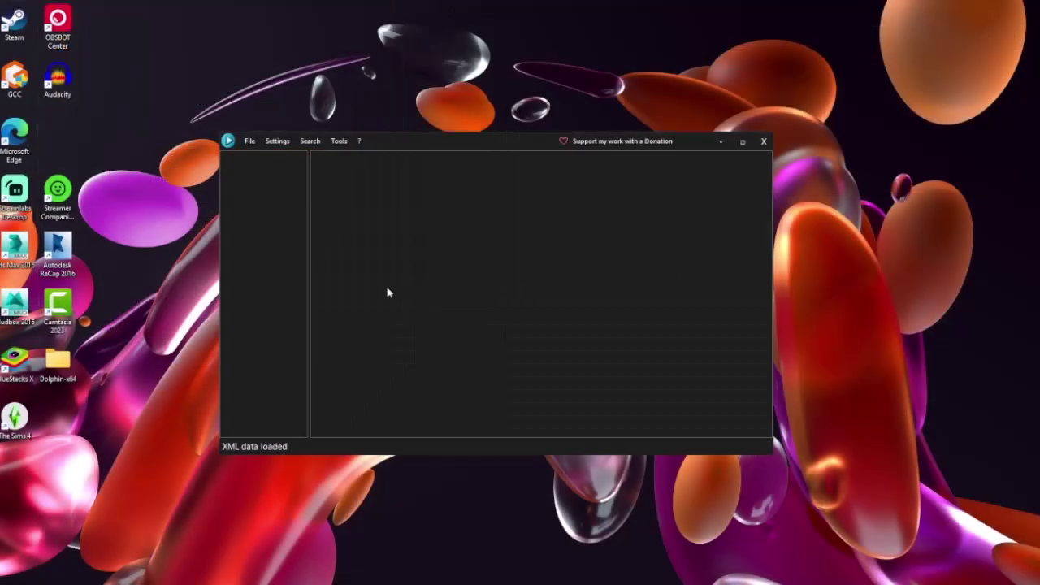
Step: Start opening a PCK file and browse from This PC to the Steam folder in C:\Program Files (x86)
{"action": "left_click", "coordinate": [250, 141]}
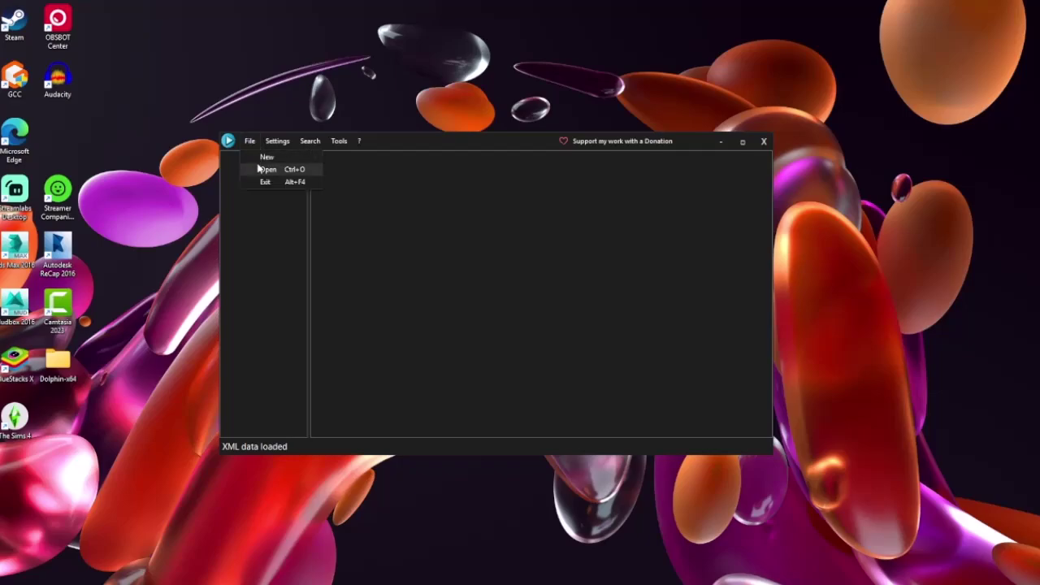
{"action": "left_click", "coordinate": [266, 170]}
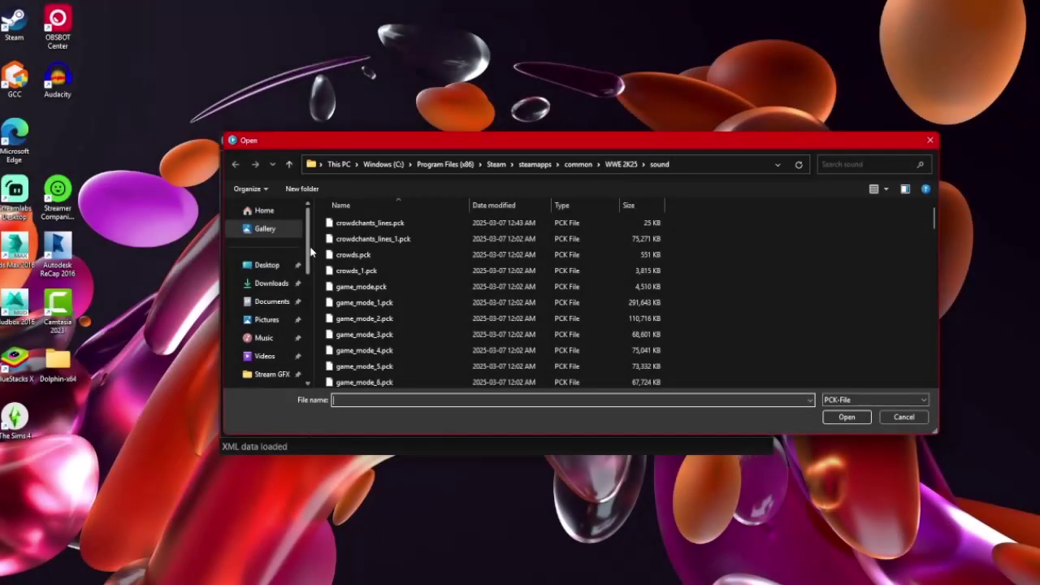
{"action": "left_click_drag", "start_coordinate": [310, 248], "coordinate": [310, 351]}
{"action": "left_click", "coordinate": [266, 334]}
{"action": "double_click", "coordinate": [409, 234]}
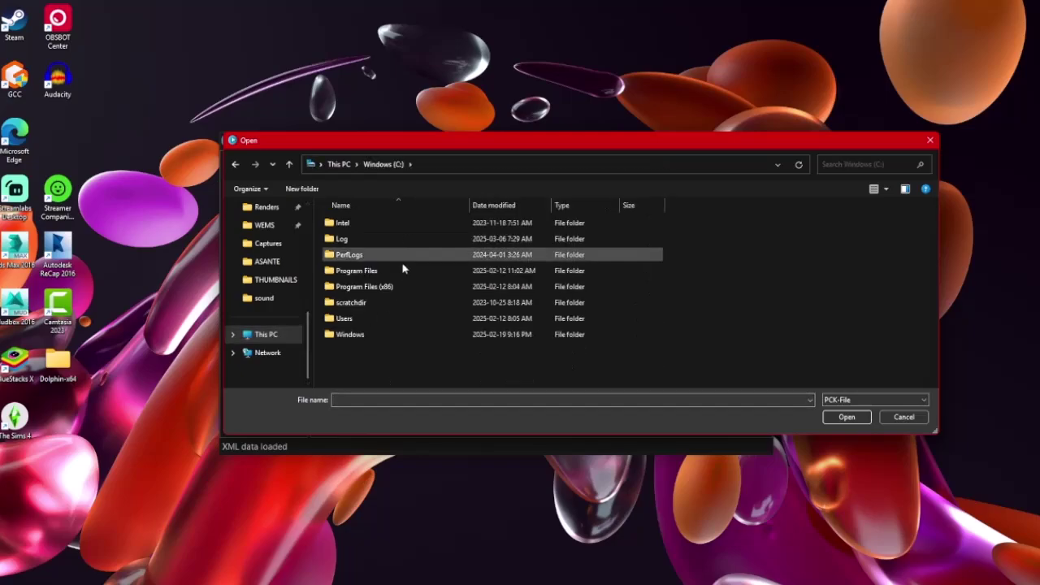
{"action": "double_click", "coordinate": [378, 287]}
{"action": "left_click_drag", "start_coordinate": [935, 227], "coordinate": [876, 320]}
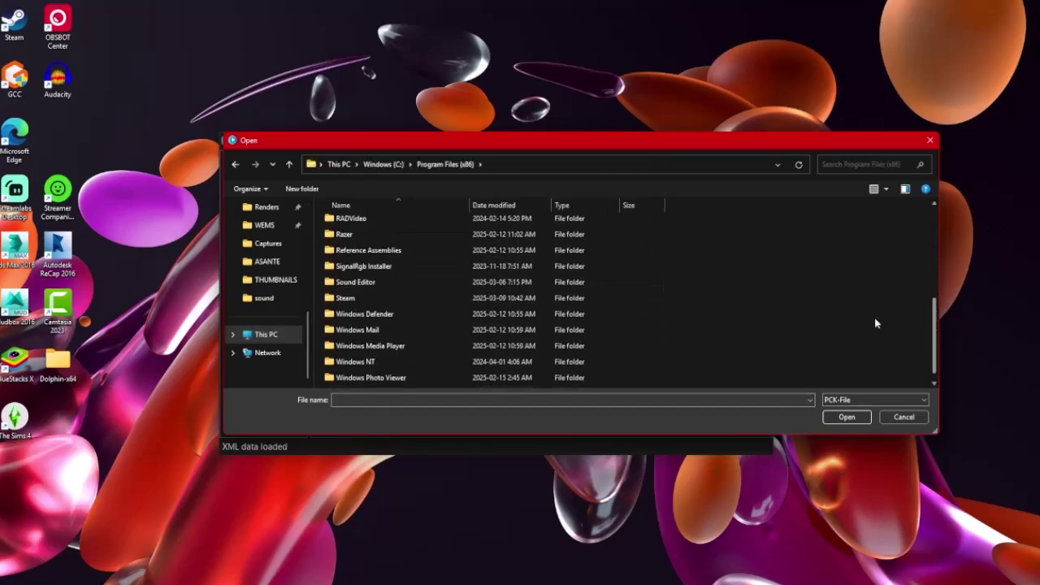
{"action": "double_click", "coordinate": [392, 299]}
Step: Browse from the Steam folder to steamapps\common\WWE 2K25\sound
{"action": "left_click_drag", "start_coordinate": [935, 213], "coordinate": [941, 321]}
{"action": "double_click", "coordinate": [387, 332]}
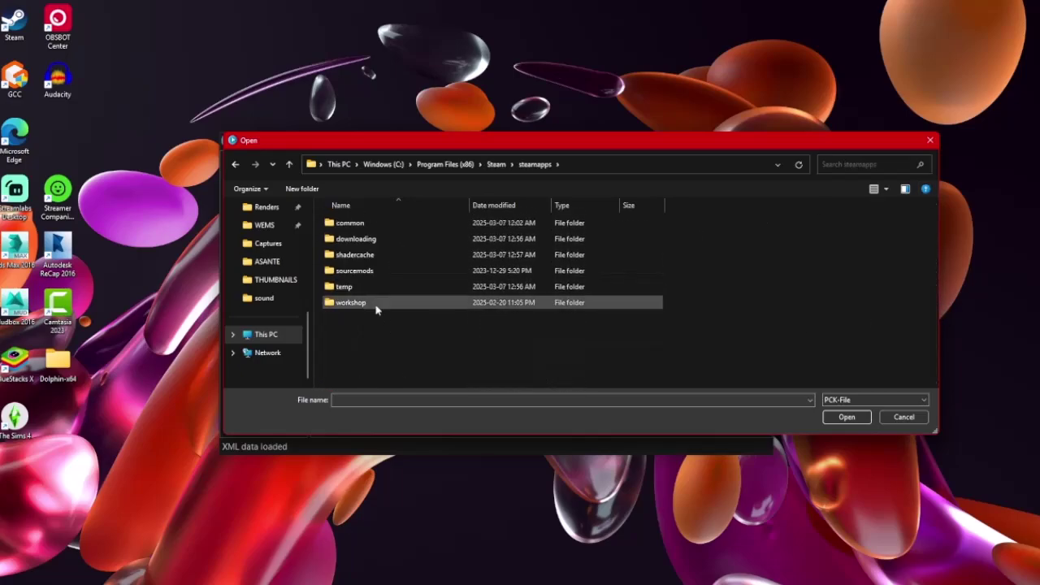
{"action": "double_click", "coordinate": [363, 226]}
{"action": "left_click_drag", "start_coordinate": [932, 272], "coordinate": [931, 300]}
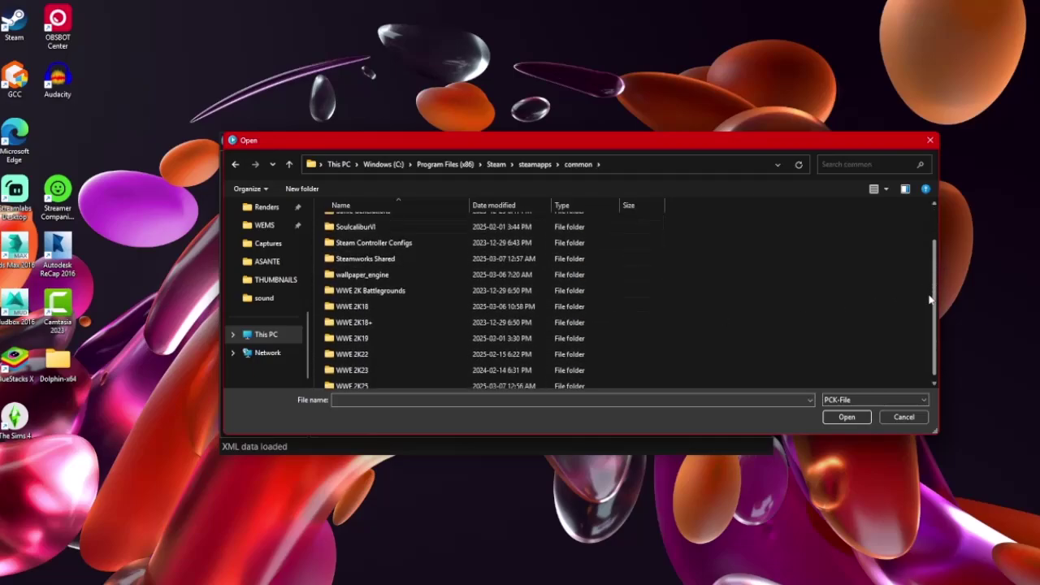
{"action": "double_click", "coordinate": [437, 384]}
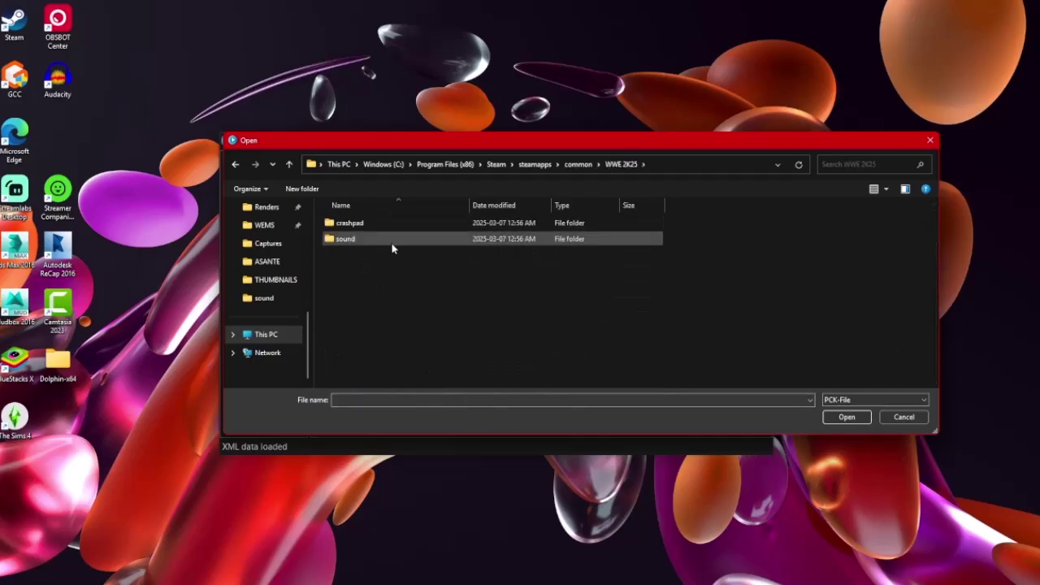
{"action": "double_click", "coordinate": [392, 244]}
Step: Open music_8.pck from the WWE 2K25 sound folder
{"action": "left_click_drag", "start_coordinate": [933, 224], "coordinate": [936, 356]}
{"action": "left_click", "coordinate": [357, 355]}
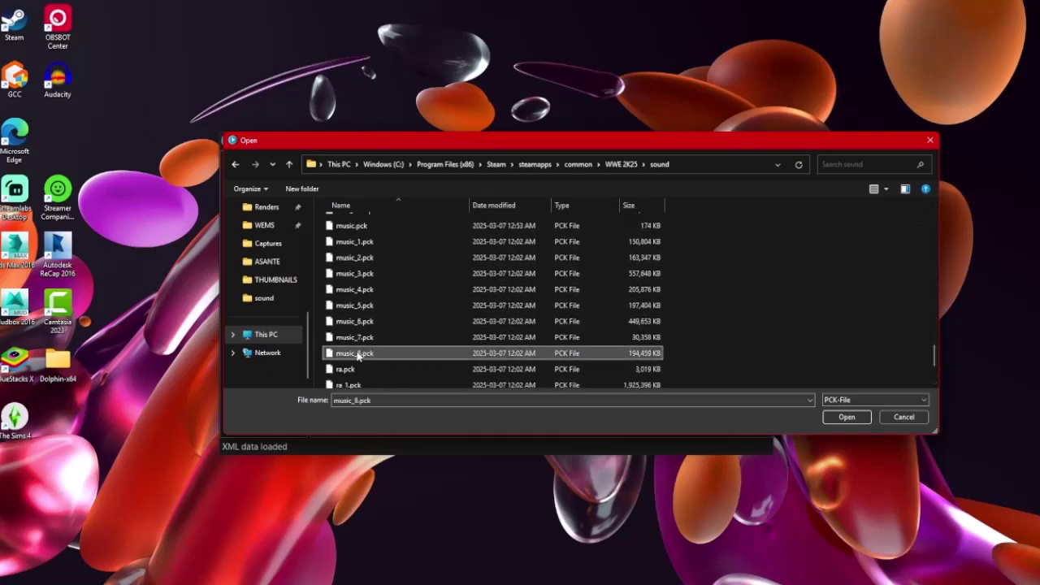
{"action": "double_click", "coordinate": [357, 354]}
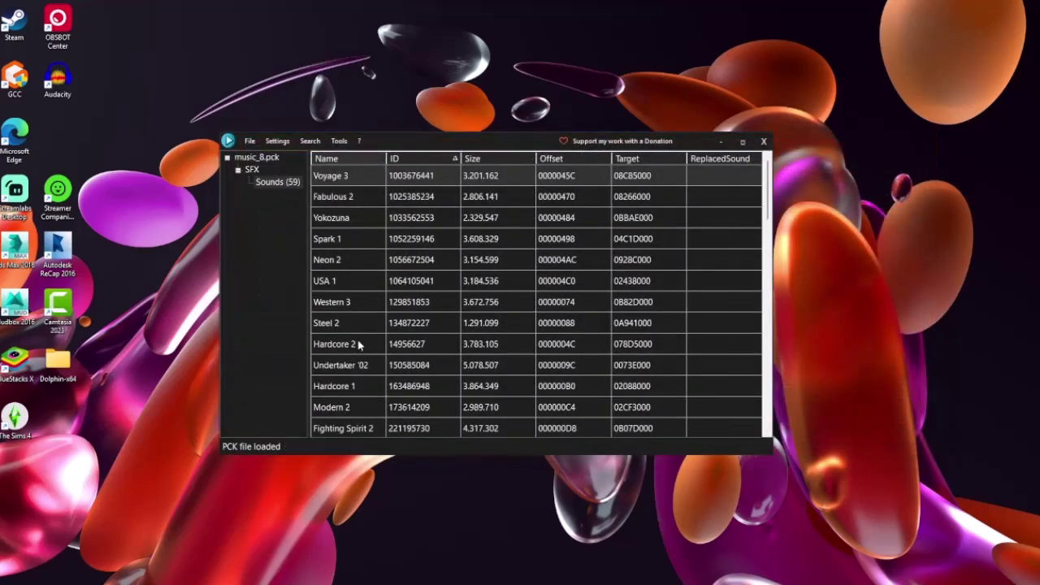
Step: Check the available game databases in the settings, close the settings without saving and maximize the editor window
{"action": "left_click", "coordinate": [279, 146]}
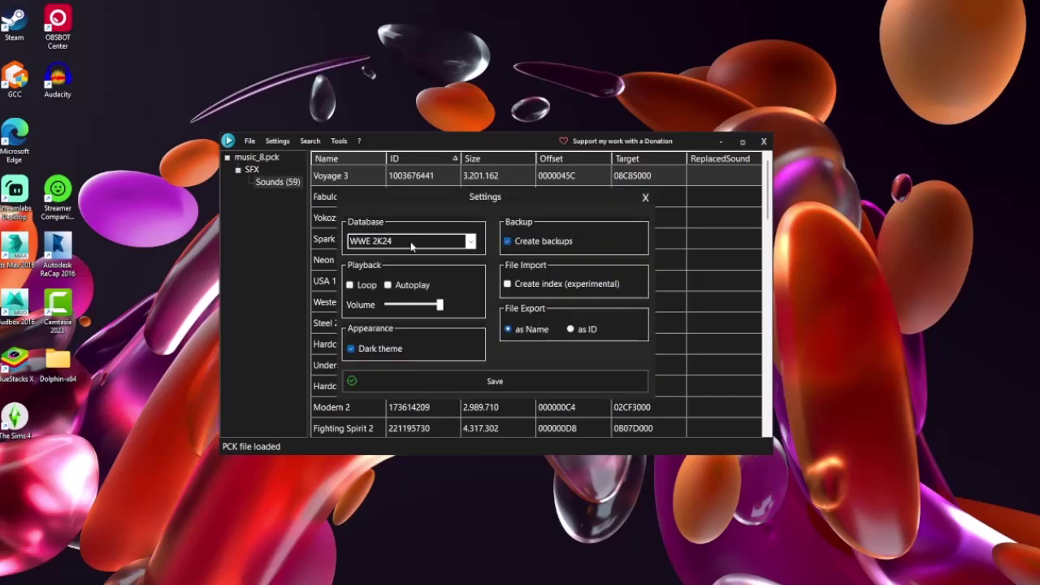
{"action": "left_click", "coordinate": [471, 243]}
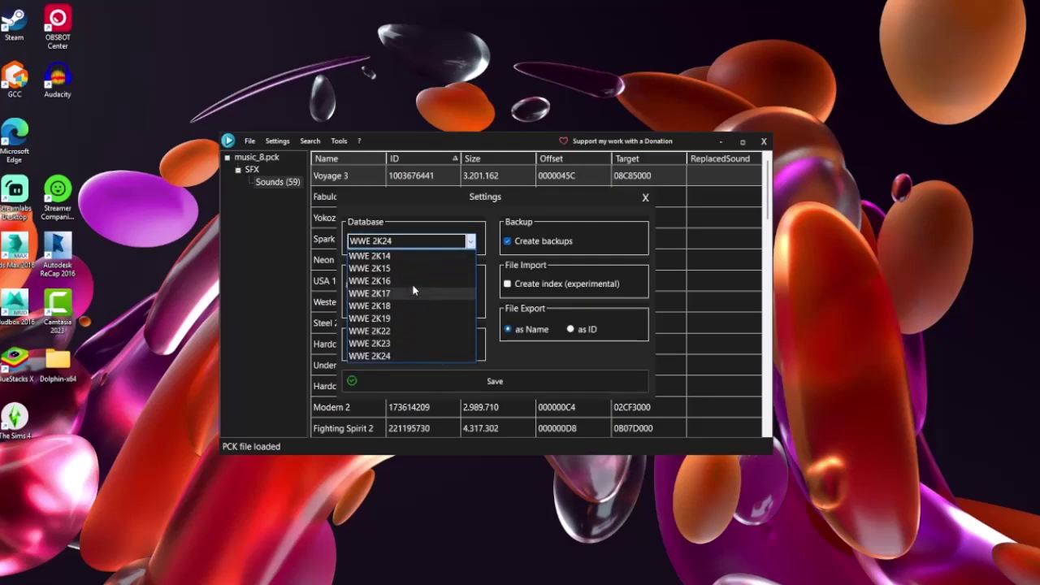
{"action": "left_click", "coordinate": [420, 219]}
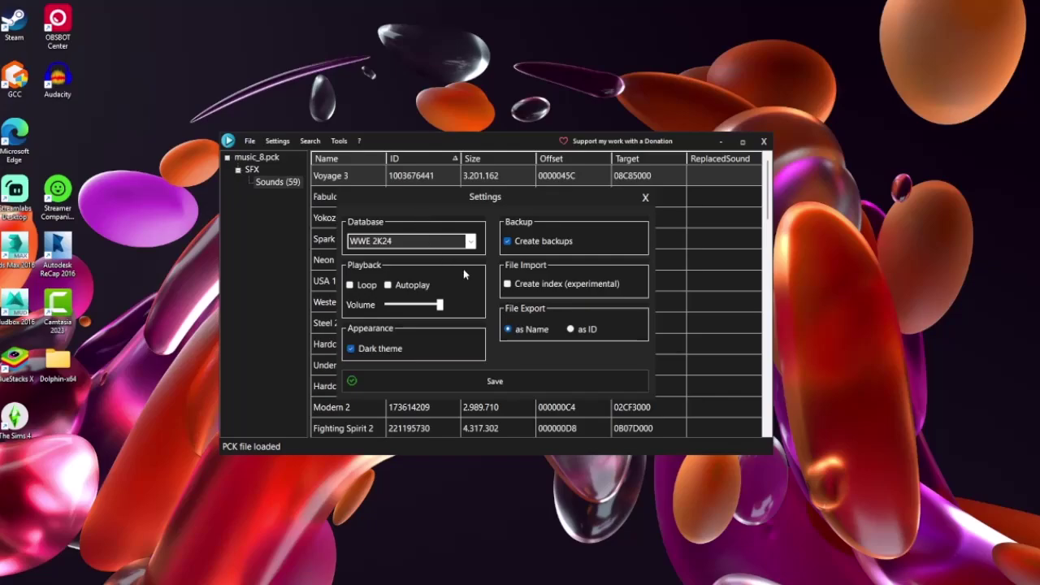
{"action": "left_click", "coordinate": [647, 199]}
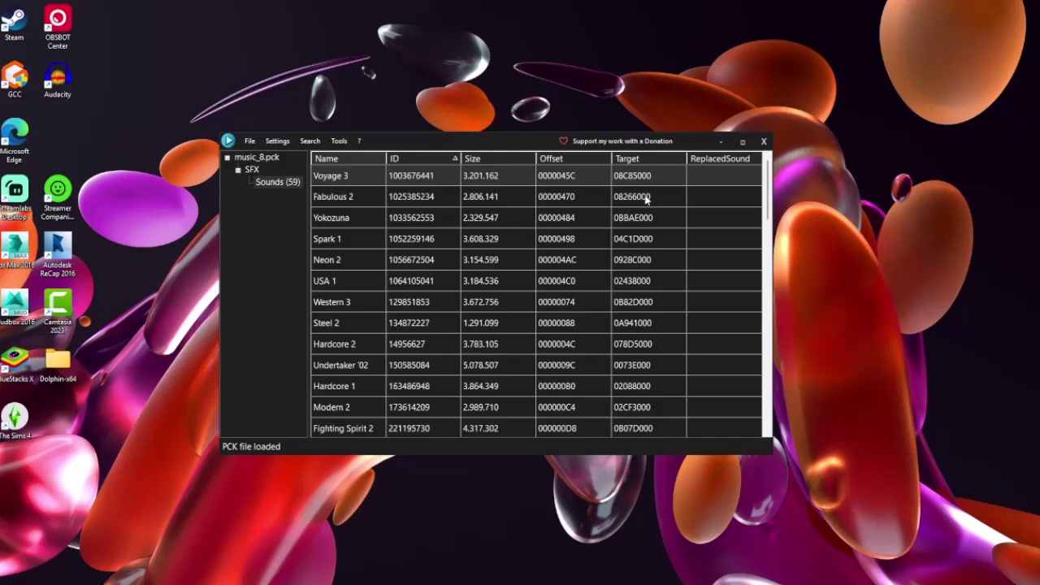
{"action": "key", "text": "super+Up"}
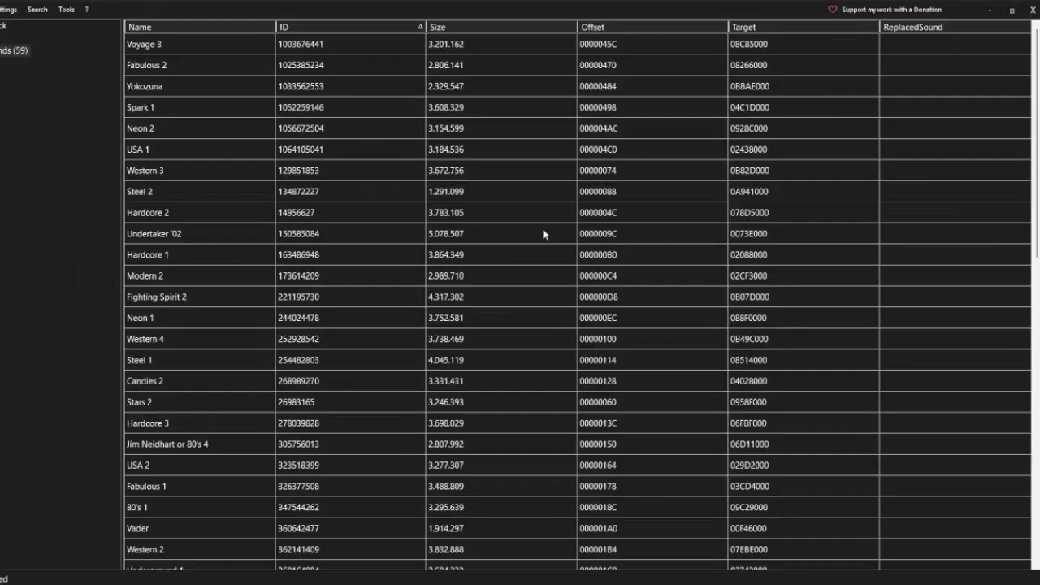
Step: Open the Sound-Converter tool
{"action": "left_click", "coordinate": [66, 9]}
{"action": "left_click", "coordinate": [70, 10]}
{"action": "left_click", "coordinate": [70, 9]}
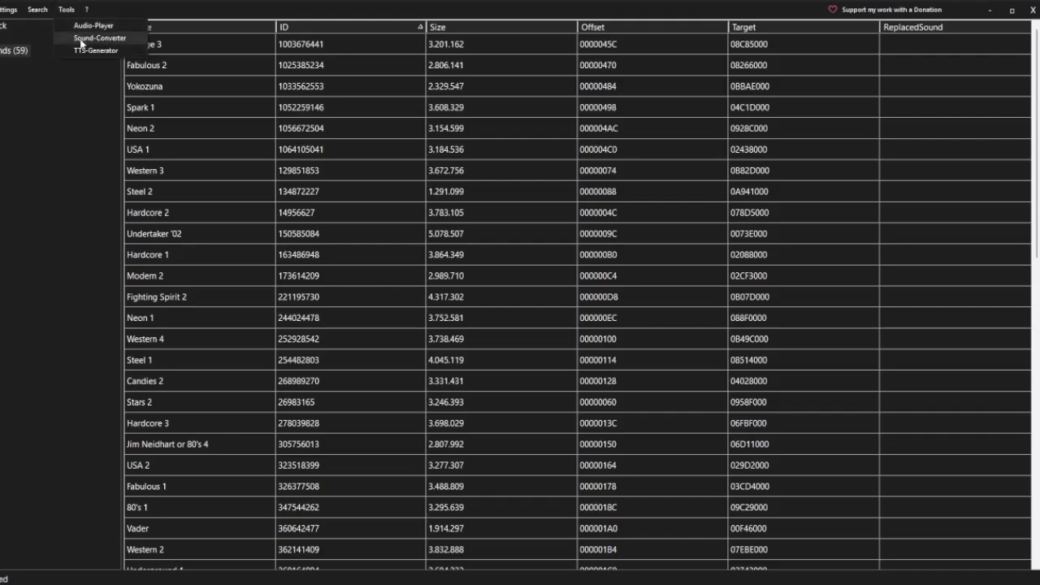
{"action": "left_click", "coordinate": [80, 41]}
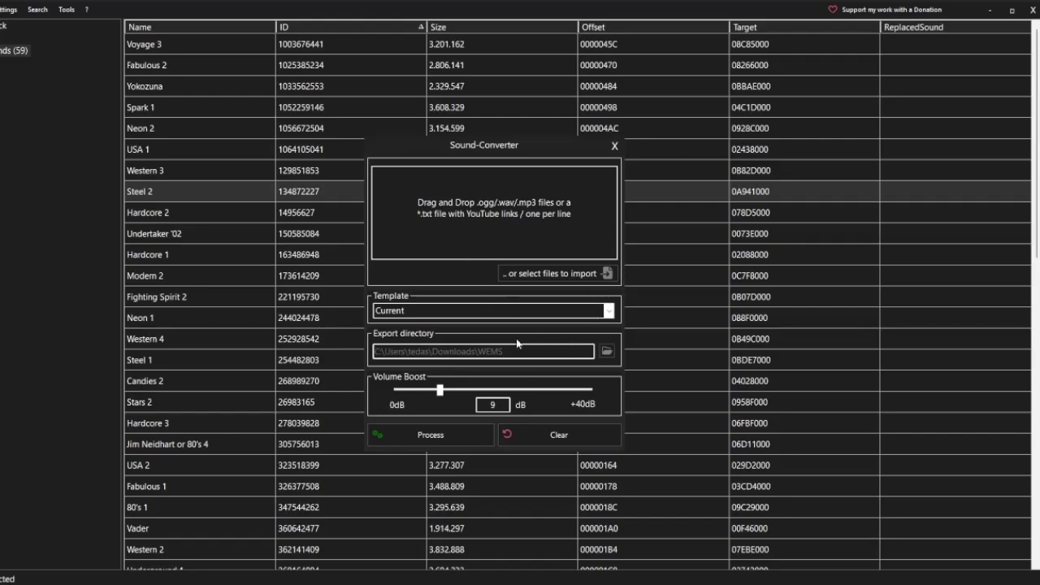
Step: Import the MP3 file "Alexa Bliss - Spiteful (Entrance Theme)" from the Downloads folder into the converter
{"action": "left_click", "coordinate": [535, 275]}
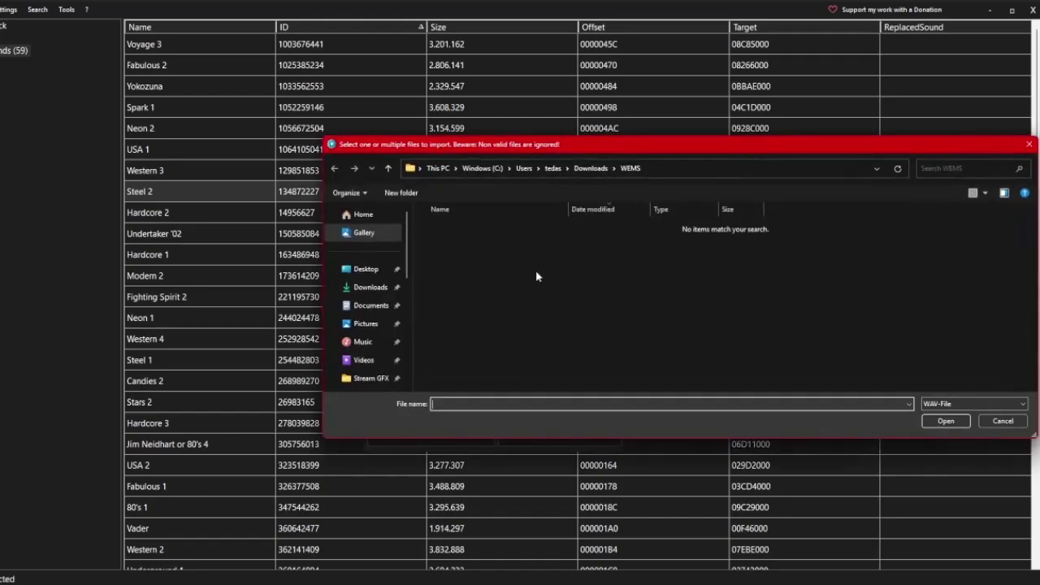
{"action": "left_click", "coordinate": [375, 288]}
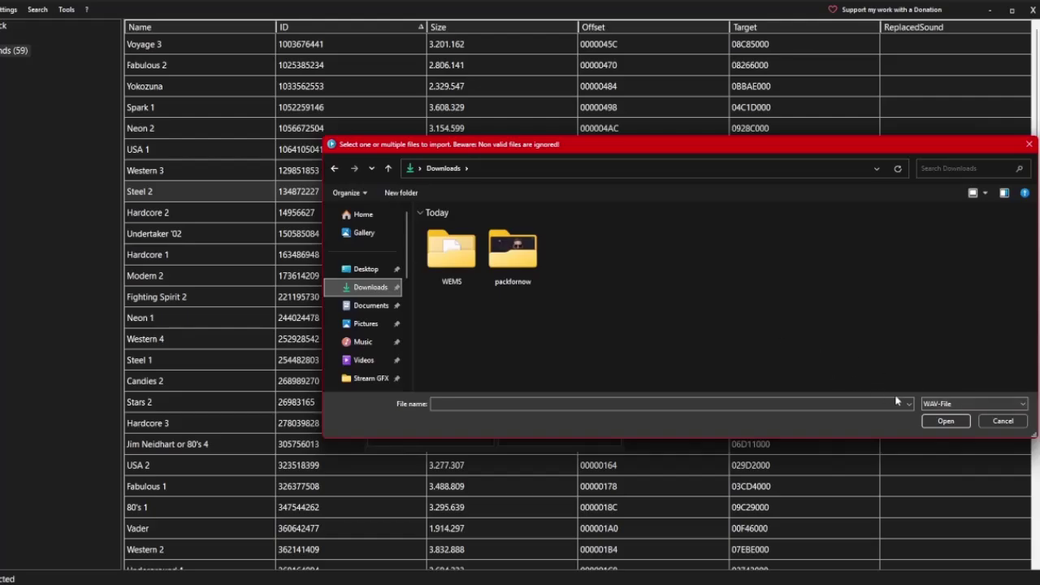
{"action": "left_click", "coordinate": [941, 404]}
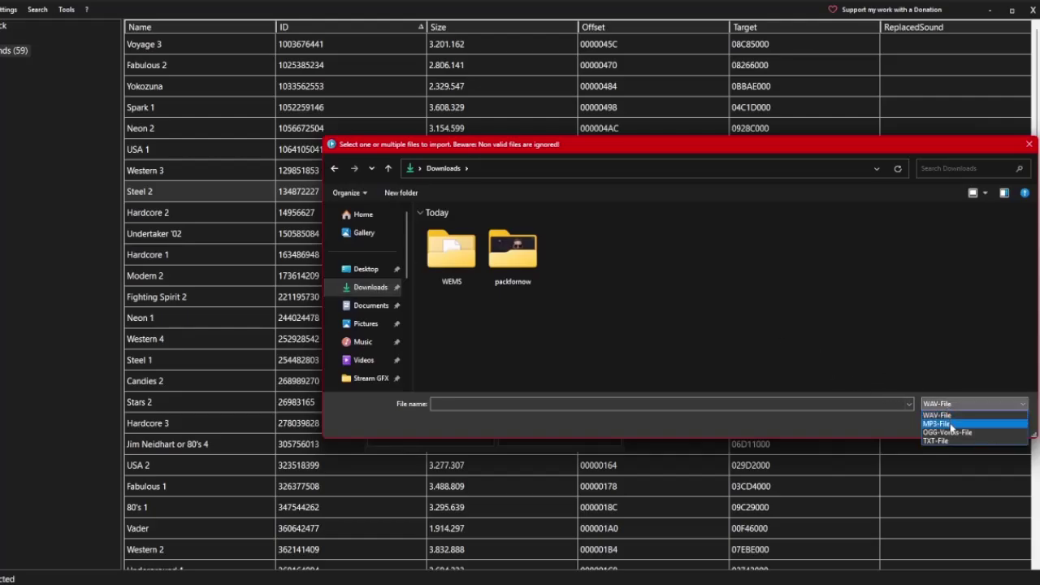
{"action": "left_click", "coordinate": [951, 424]}
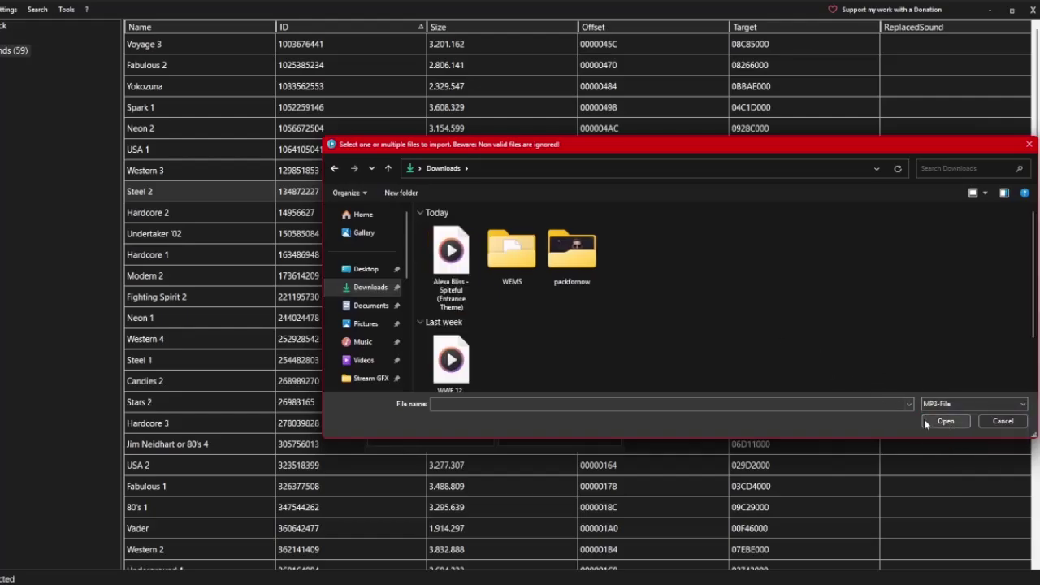
{"action": "left_click", "coordinate": [468, 287]}
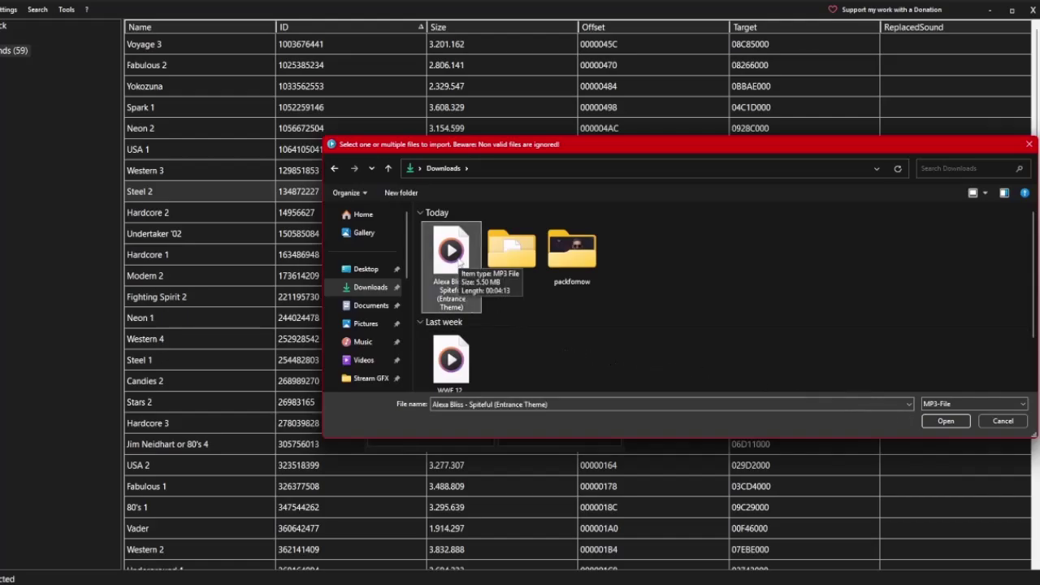
{"action": "double_click", "coordinate": [457, 278]}
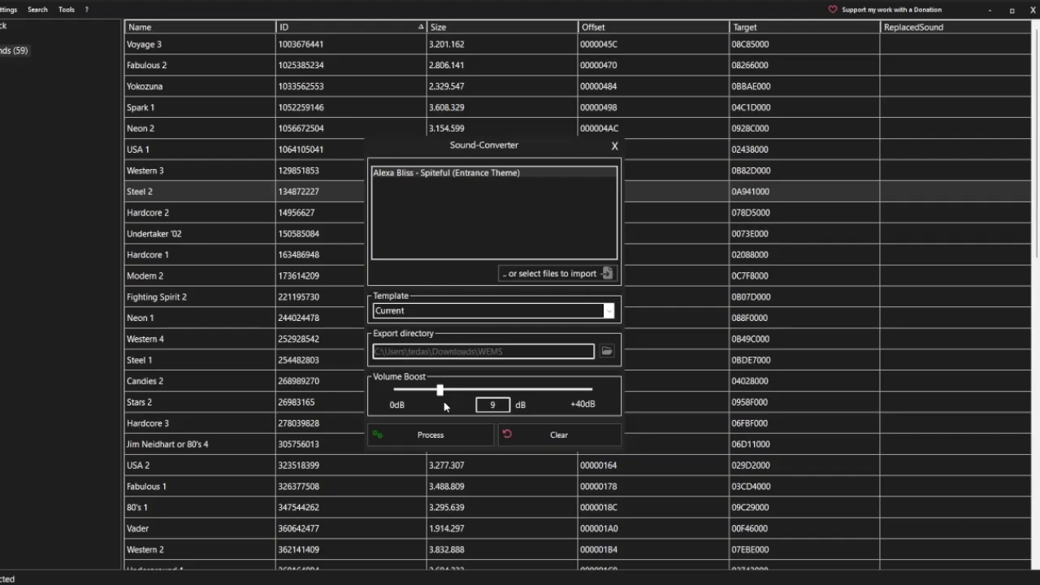
Step: Convert the imported theme to WEM with a 6 dB volume boost, then close the output folder and the converter
{"action": "left_click_drag", "start_coordinate": [439, 393], "coordinate": [424, 394]}
{"action": "left_click", "coordinate": [434, 437]}
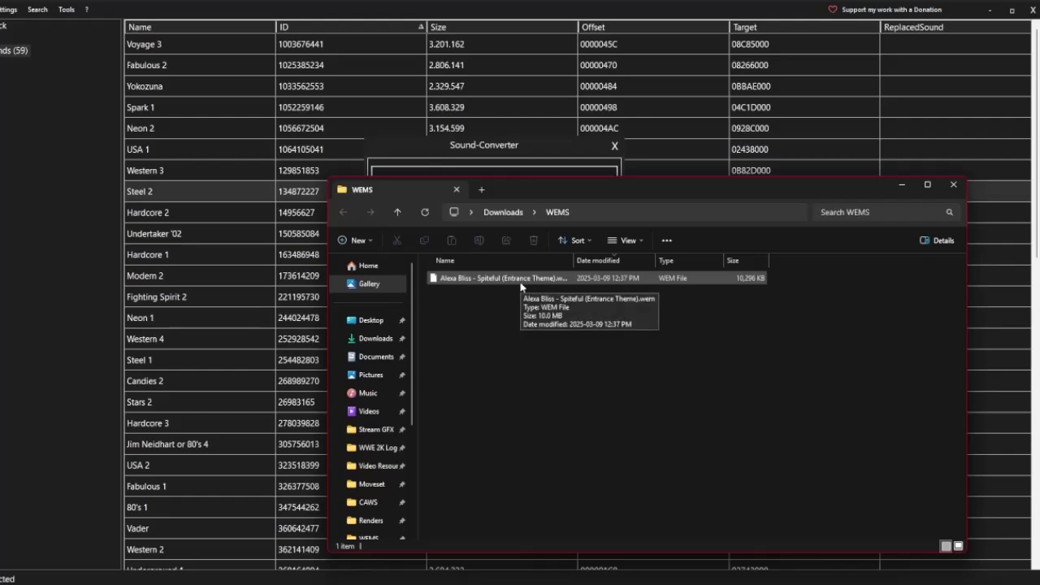
{"action": "left_click", "coordinate": [687, 175]}
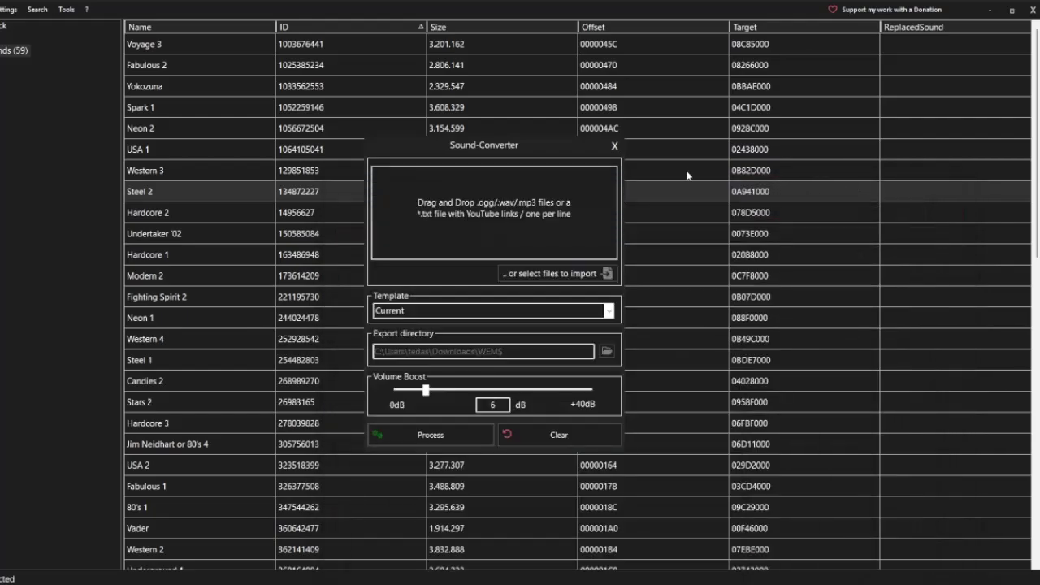
{"action": "left_click", "coordinate": [615, 146]}
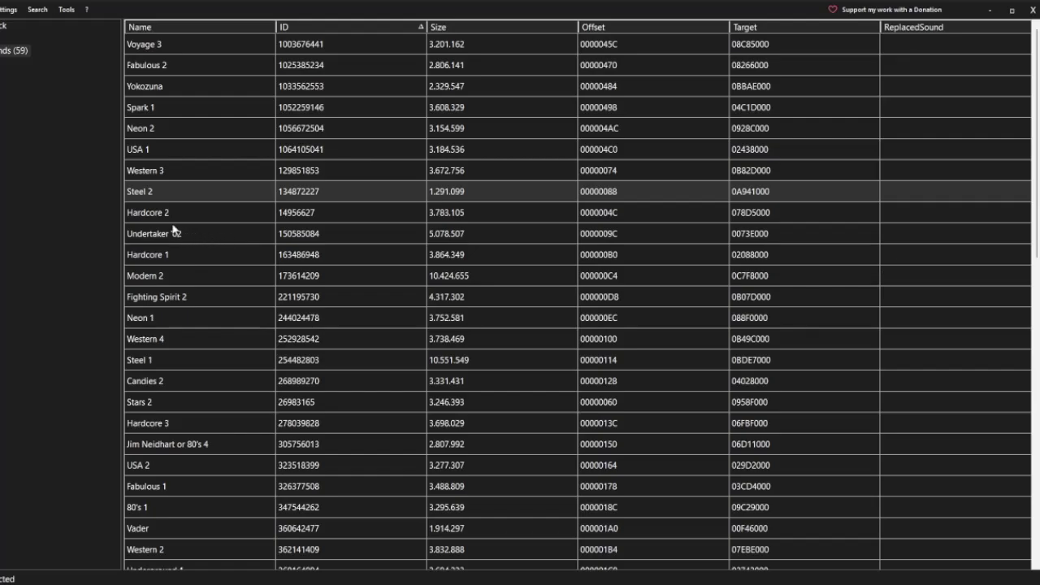
Step: Play the original Steel 2 sound and stop the playback
{"action": "right_click", "coordinate": [226, 197]}
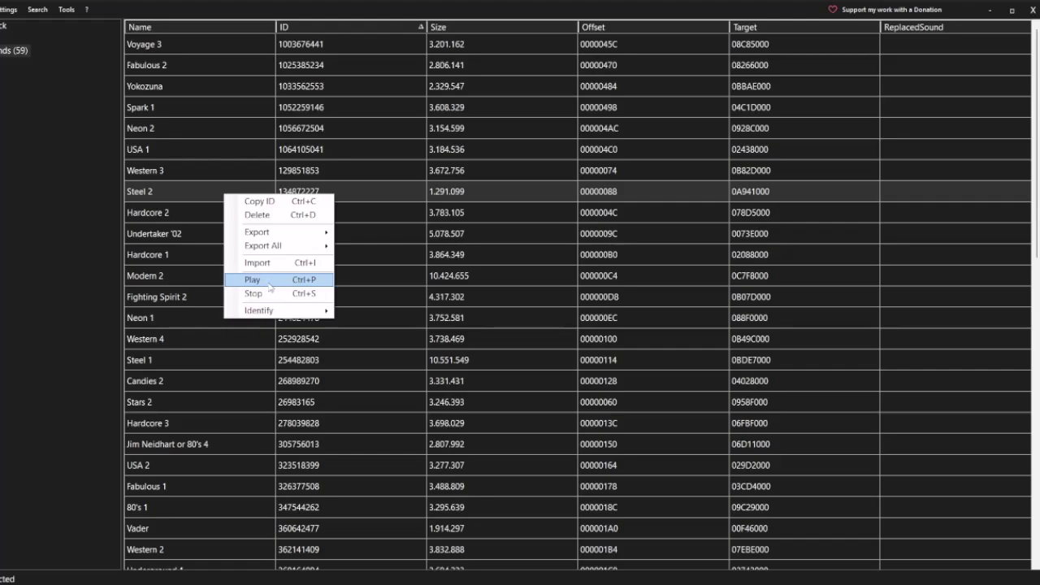
{"action": "left_click", "coordinate": [253, 279]}
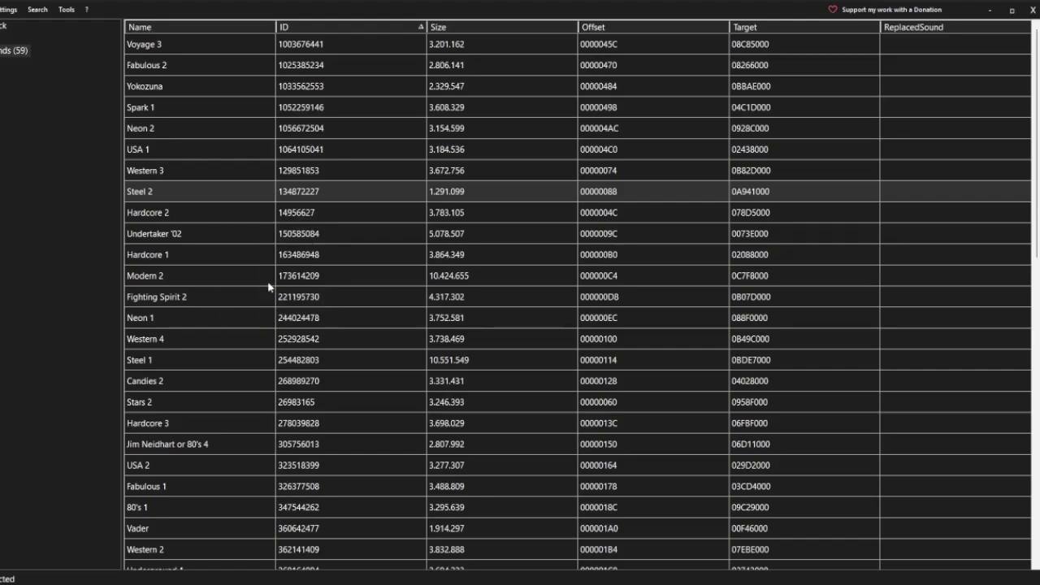
{"action": "right_click", "coordinate": [236, 196]}
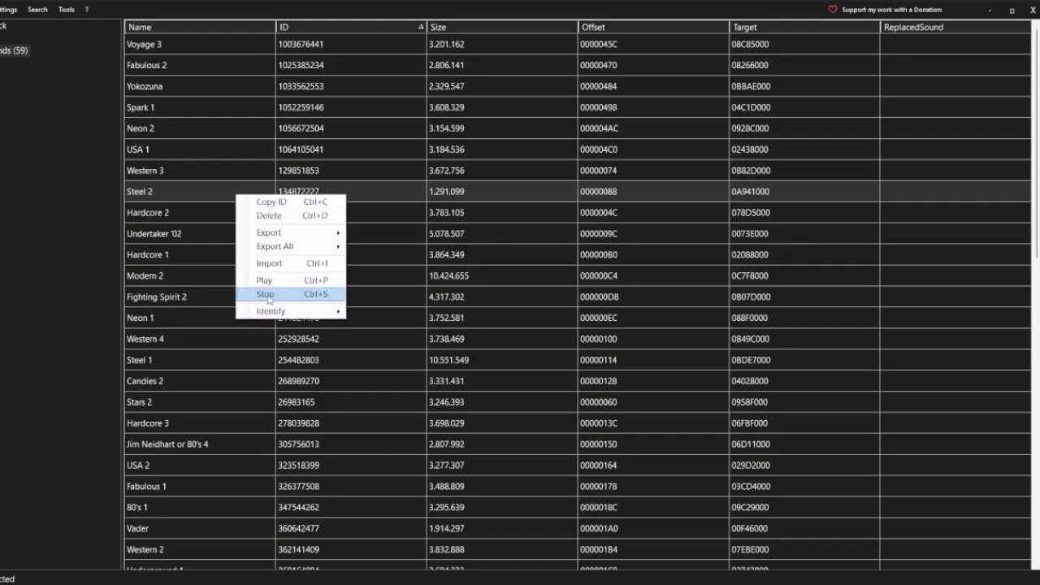
{"action": "left_click", "coordinate": [265, 294]}
Step: Replace the Steel 2 sound with "Alexa Bliss - Spiteful (Entrance Theme).wem" from the WEMS folder
{"action": "right_click", "coordinate": [199, 196]}
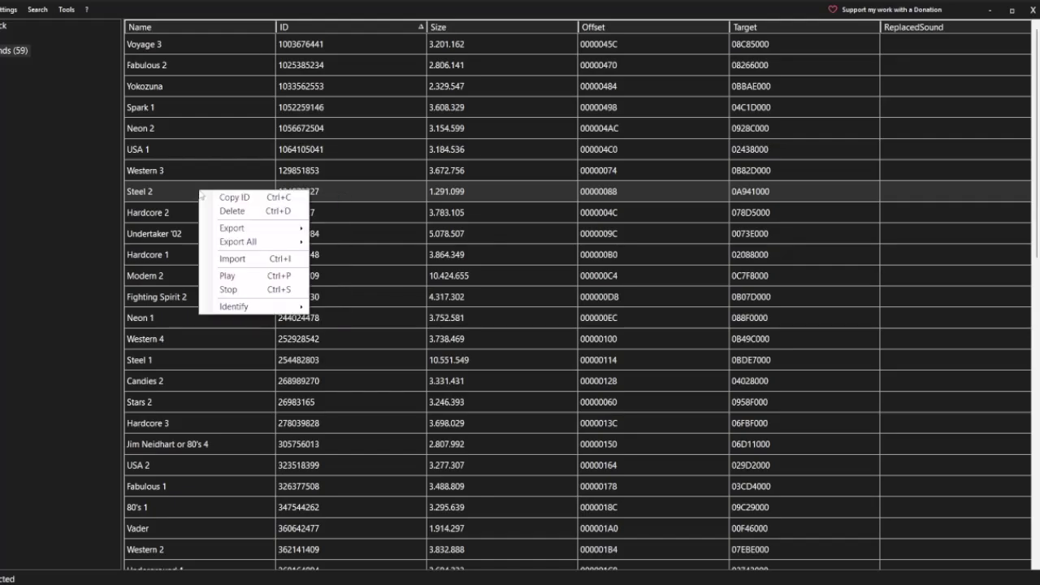
{"action": "left_click", "coordinate": [245, 258]}
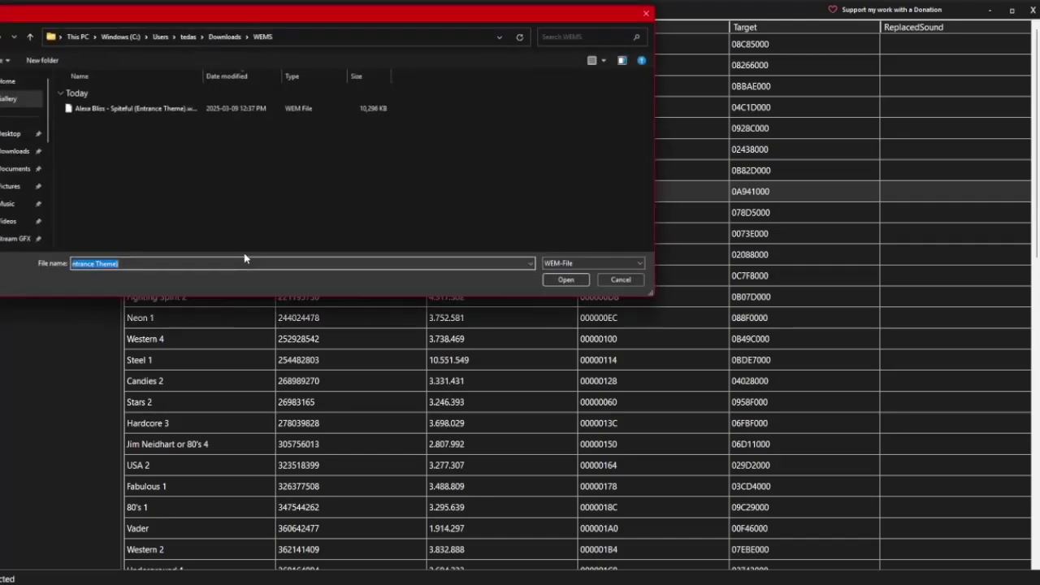
{"action": "double_click", "coordinate": [146, 114]}
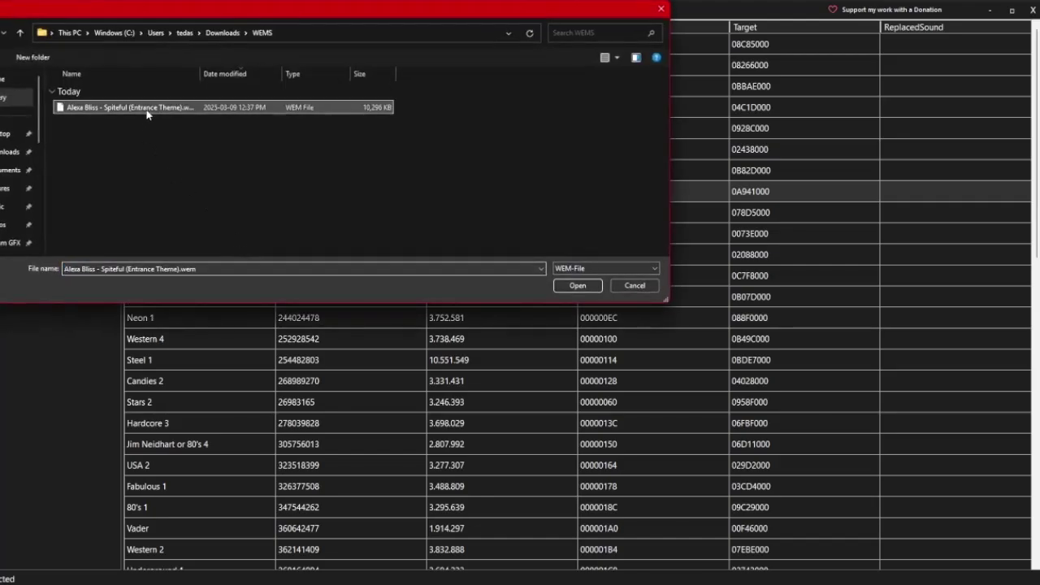
Step: Play the replaced Steel 2 sound to check the new theme and stop the playback
{"action": "right_click", "coordinate": [234, 196]}
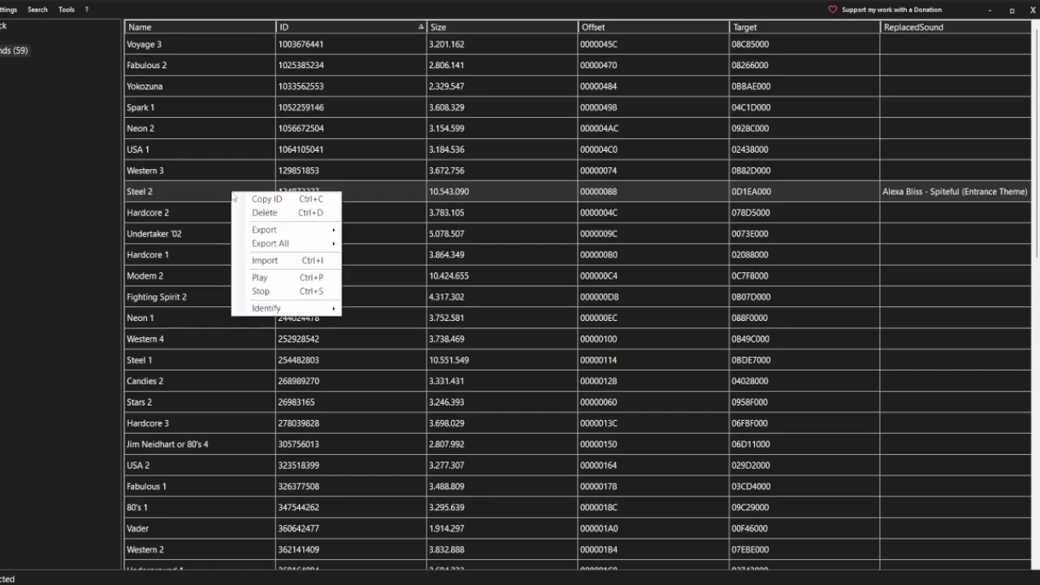
{"action": "left_click", "coordinate": [269, 278]}
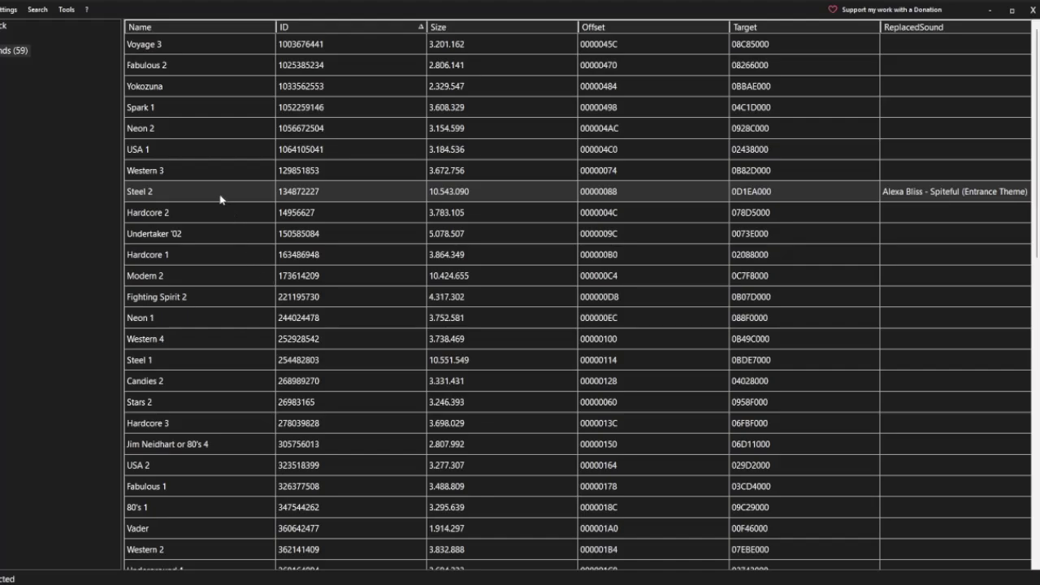
{"action": "right_click", "coordinate": [220, 197]}
{"action": "left_click", "coordinate": [248, 294]}
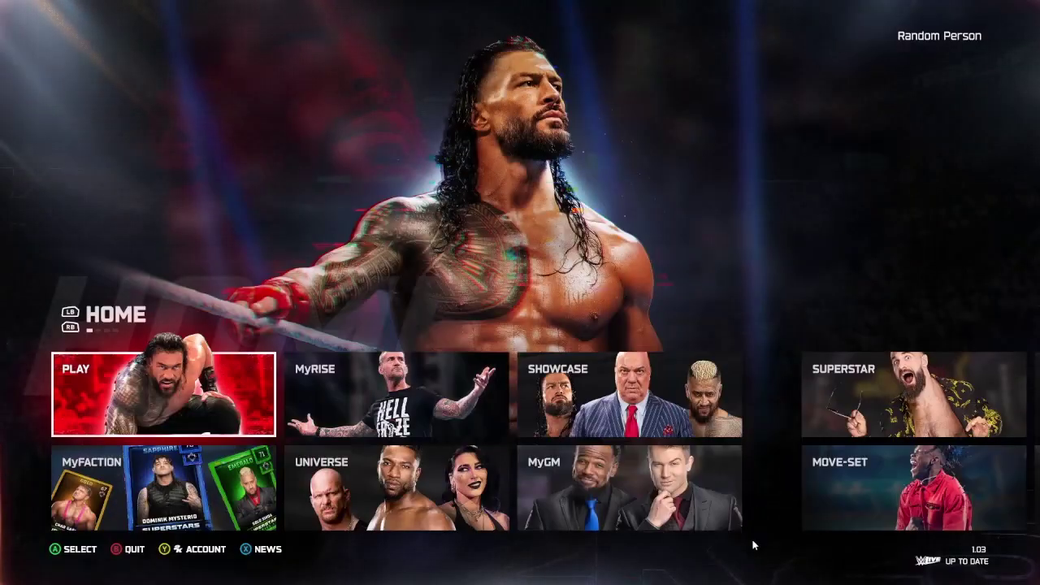
Step: Switch to WWE 2K25 and open Alexa Bliss's superstar entrance for editing
{"action": "key", "text": "e"}
{"action": "key", "text": "Right"}
{"action": "key", "text": "Return"}
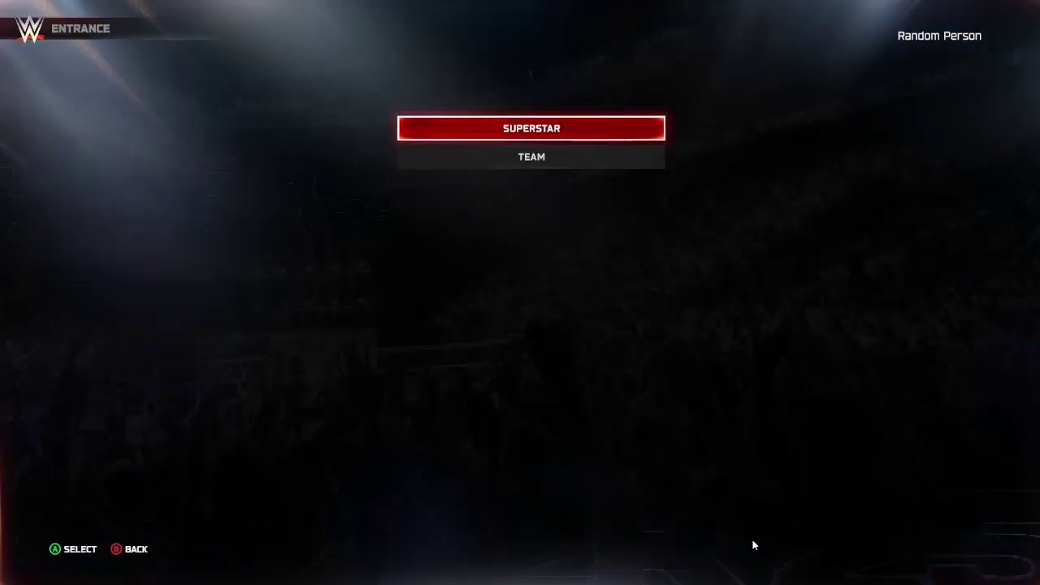
{"action": "key", "text": "Return"}
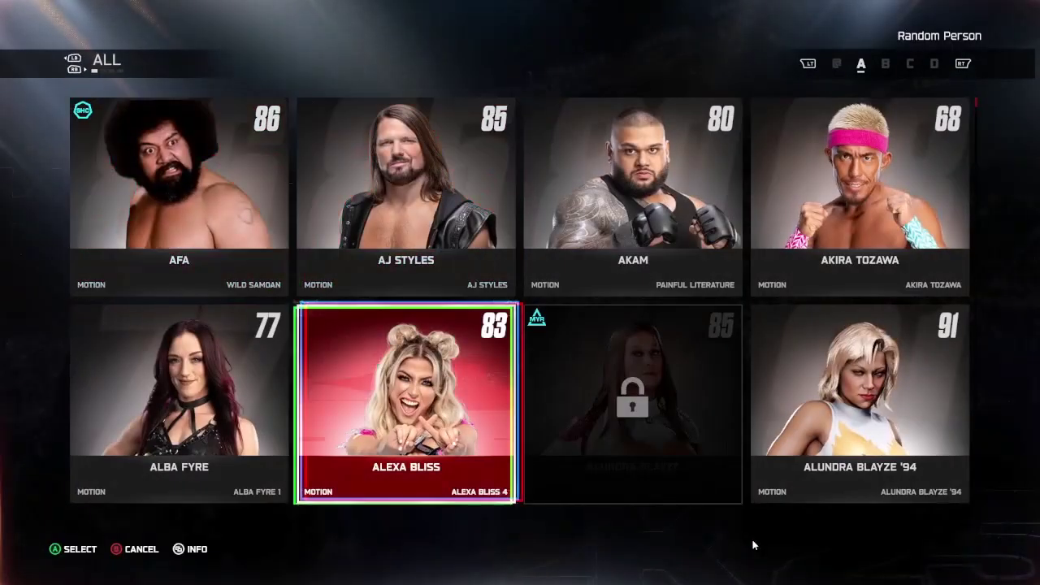
{"action": "key", "text": "Return"}
{"action": "key", "text": "Return"}
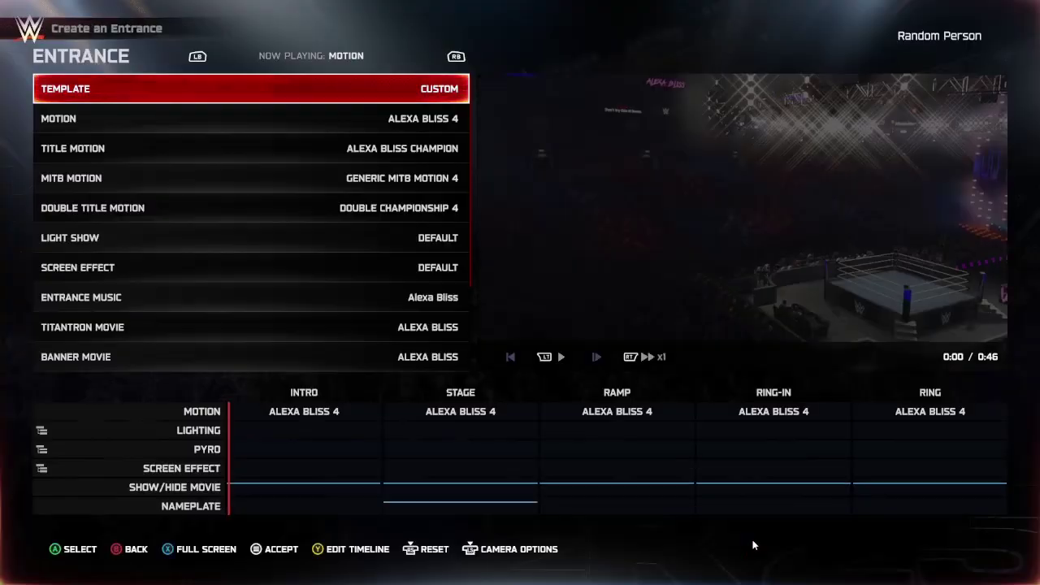
Step: Set Alexa Bliss's entrance music to Steel 2 and preview the entrance in full screen
{"action": "key", "text": "Down"}
{"action": "key", "text": "Down"}
{"action": "key", "text": "Down"}
{"action": "key", "text": "Down"}
{"action": "key", "text": "Down"}
{"action": "key", "text": "Down"}
{"action": "key", "text": "Down"}
{"action": "key", "text": "Return"}
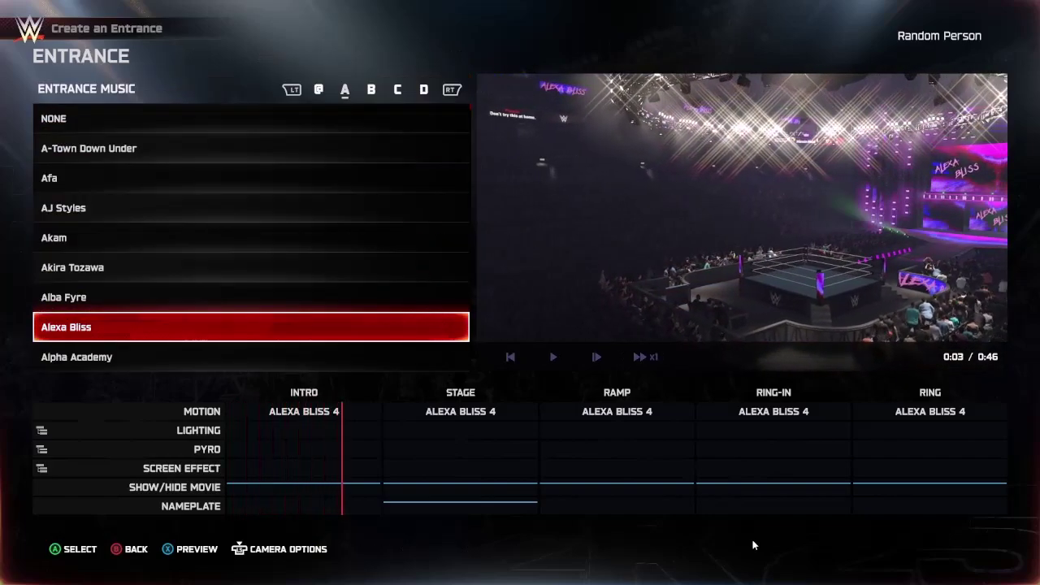
{"action": "key", "text": "Page_Up"}
{"action": "key", "text": "Page_Up"}
{"action": "key", "text": "Page_Up"}
{"action": "key", "text": "Page_Up"}
{"action": "key", "text": "Page_Up"}
{"action": "key", "text": "Page_Up"}
{"action": "key", "text": "Page_Up"}
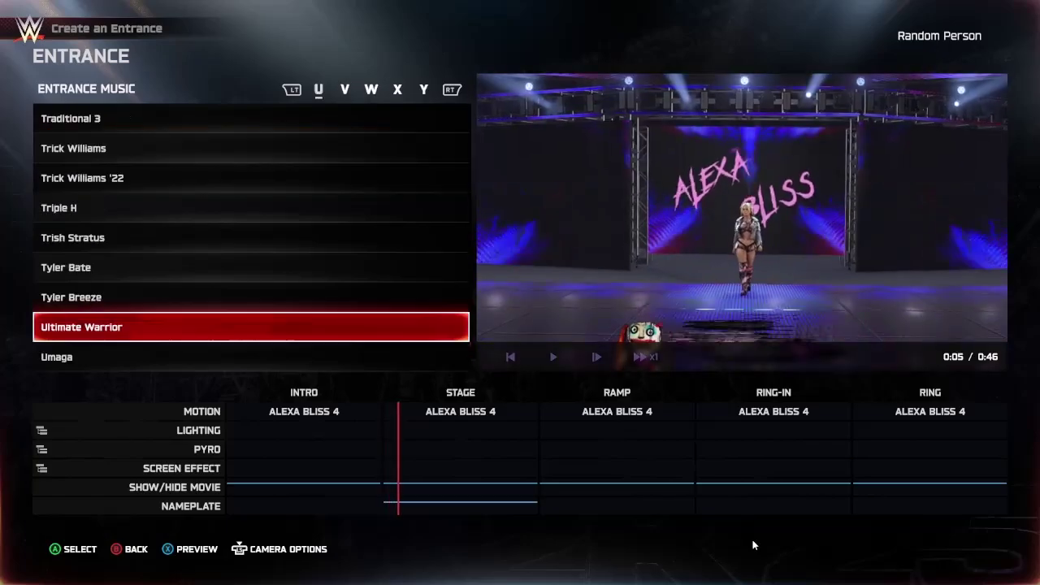
{"action": "key", "text": "Page_Up"}
{"action": "key", "text": "Up"}
{"action": "key", "text": "Up"}
{"action": "key", "text": "Up"}
{"action": "key", "text": "Up"}
{"action": "key", "text": "Up"}
{"action": "key", "text": "Up"}
{"action": "key", "text": "Up"}
{"action": "key", "text": "Up"}
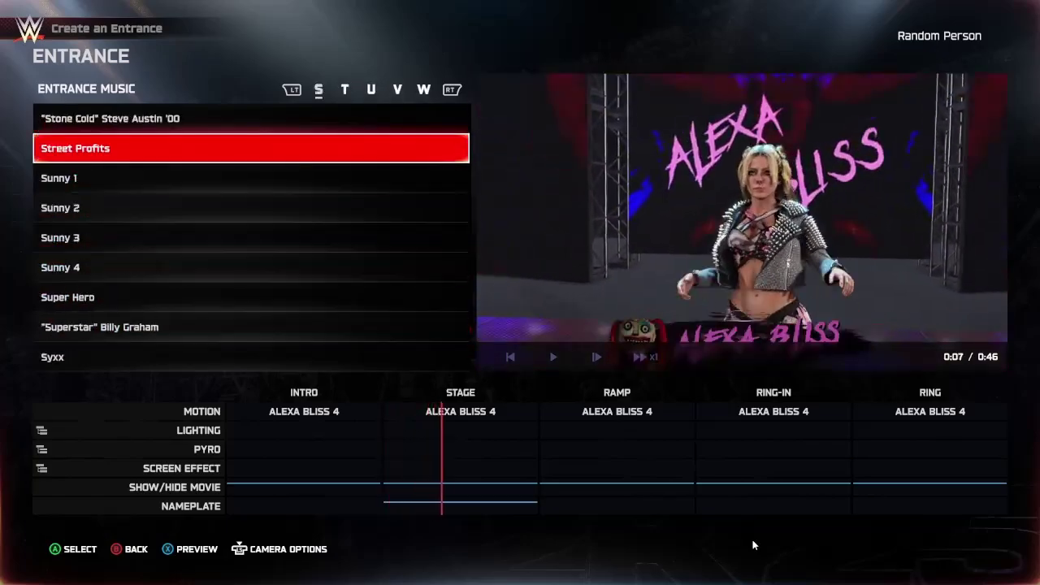
{"action": "key", "text": "Up"}
{"action": "key", "text": "Up"}
{"action": "key", "text": "Up"}
{"action": "key", "text": "Up"}
{"action": "key", "text": "Up"}
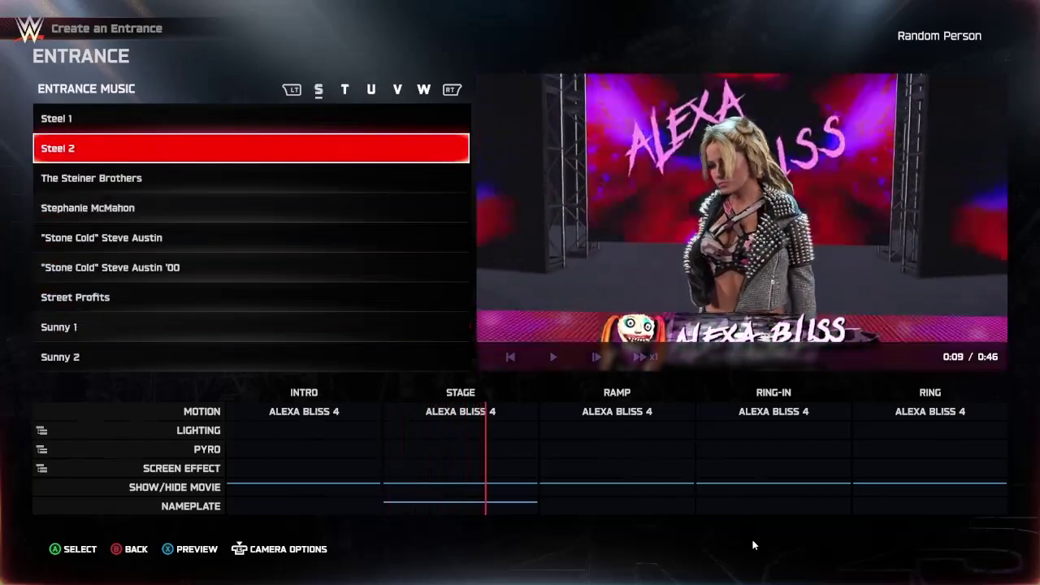
{"action": "key", "text": "Return"}
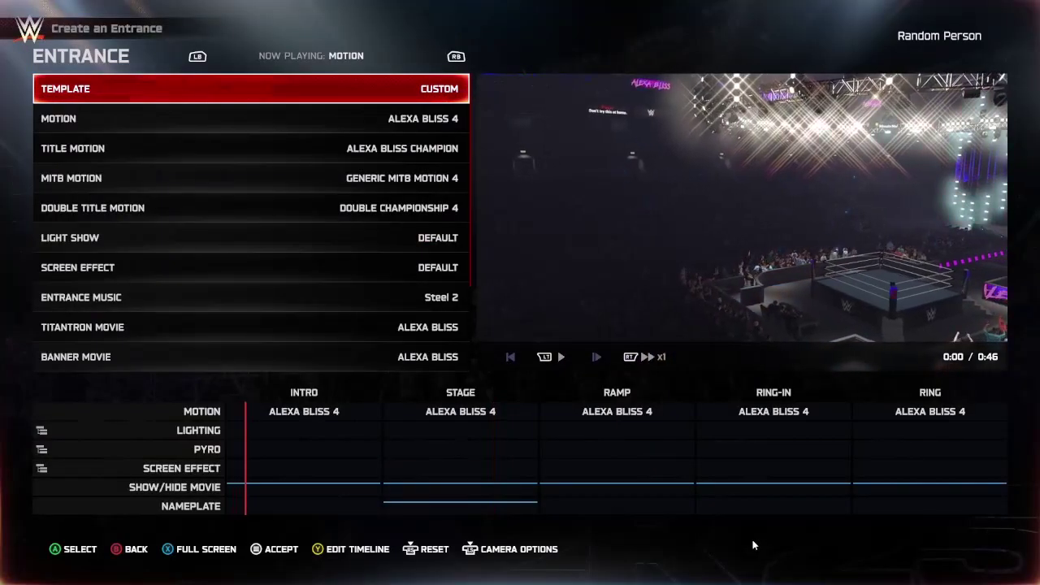
{"action": "key", "text": "x"}
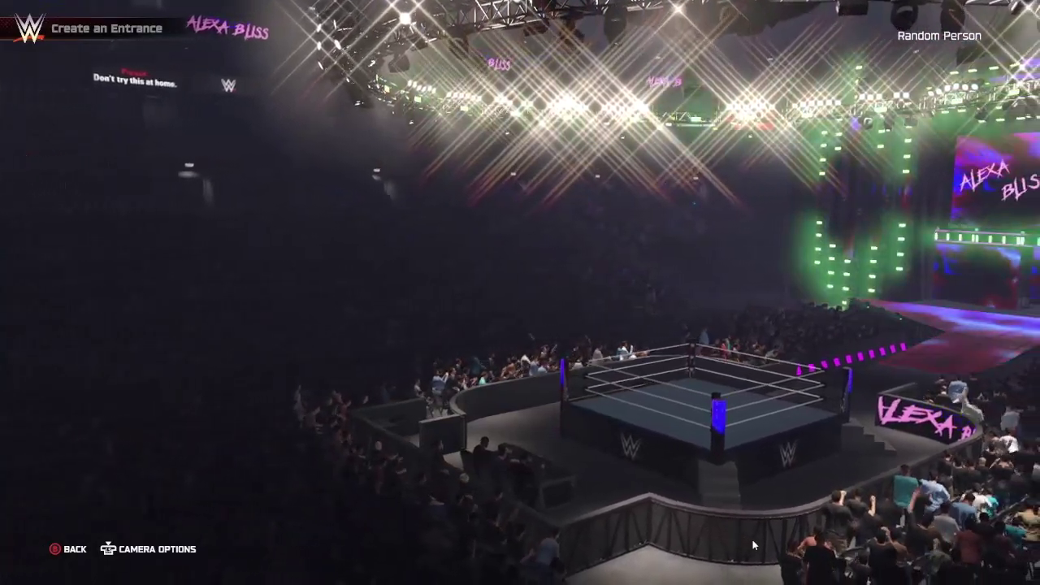